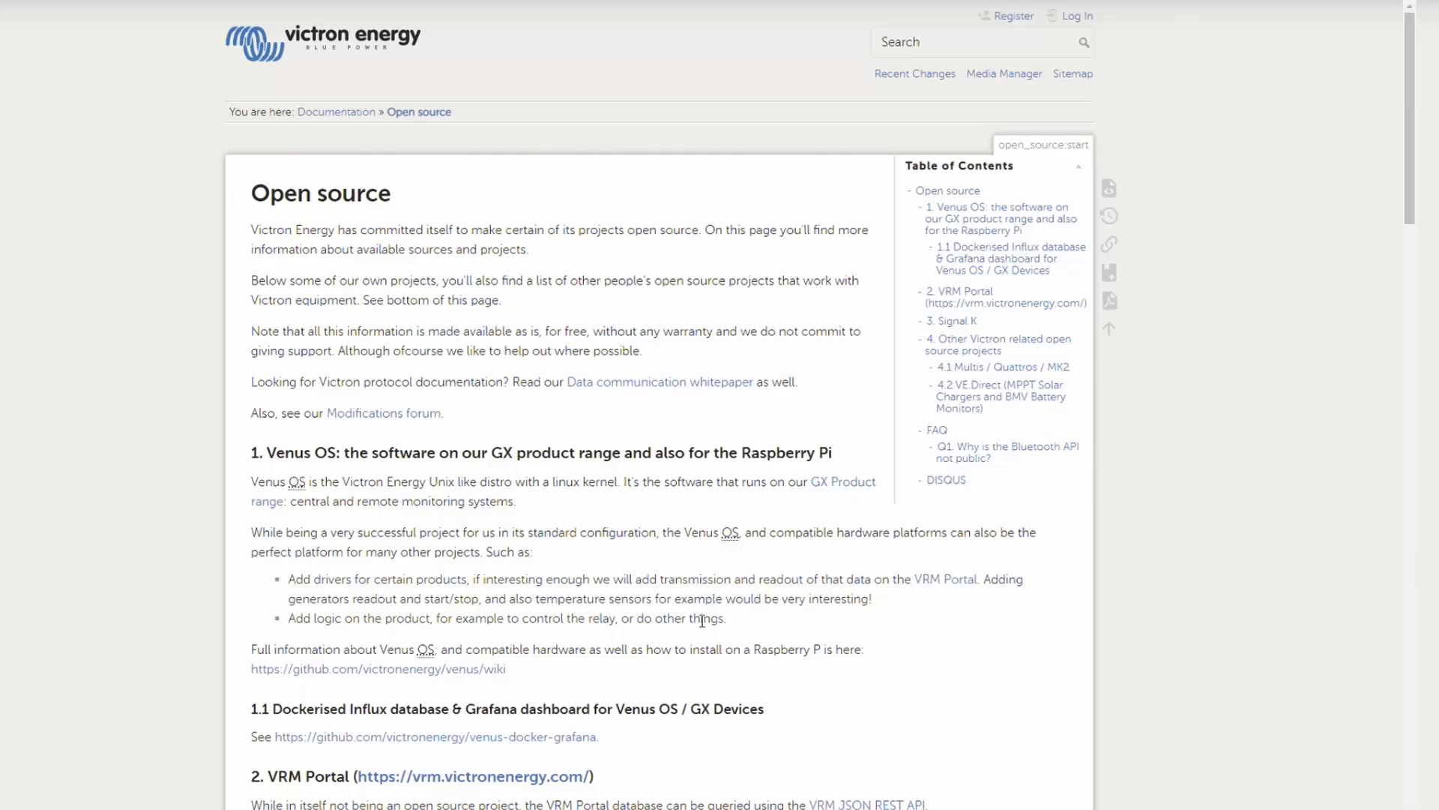
double_click(288, 452)
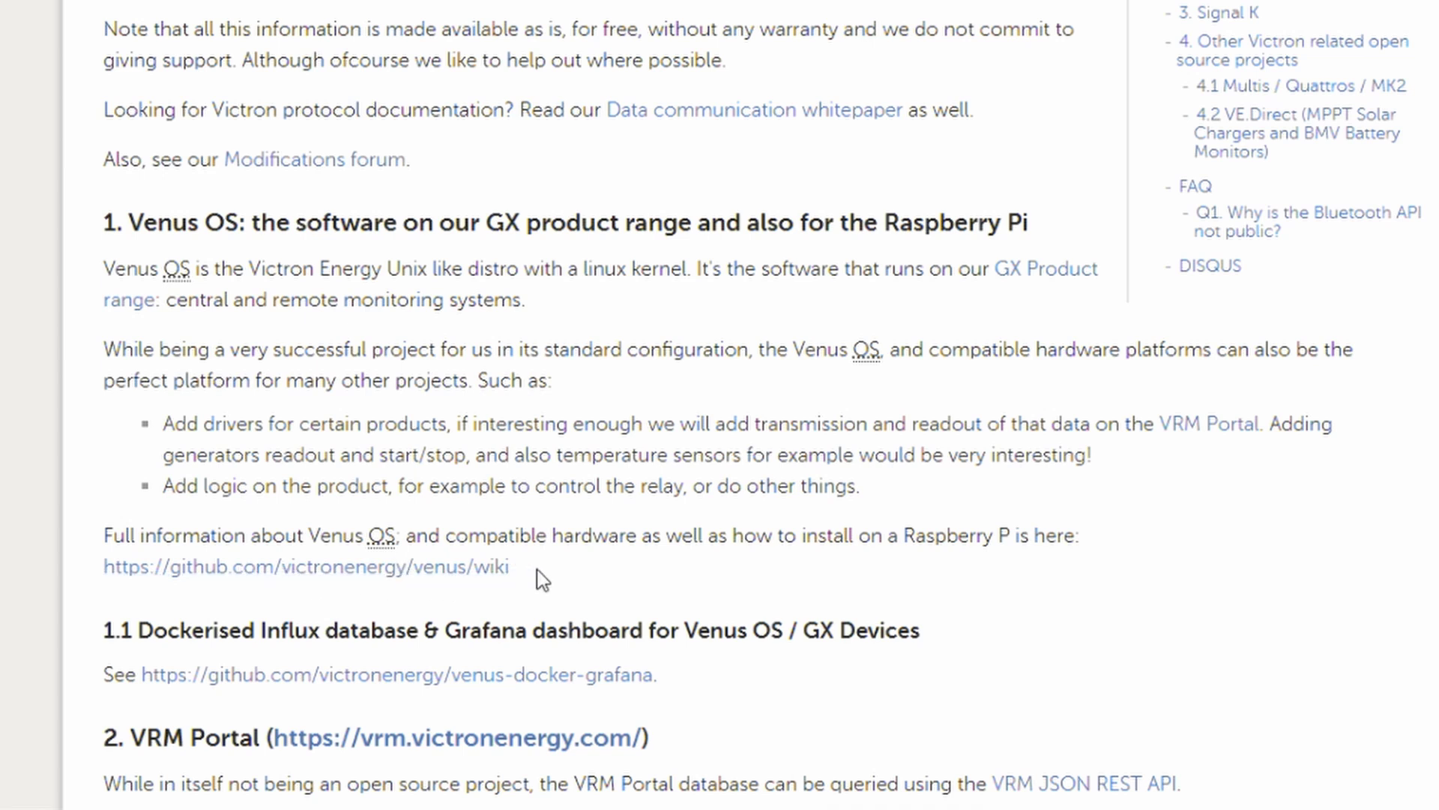
left_click_drag(539, 578, 156, 567)
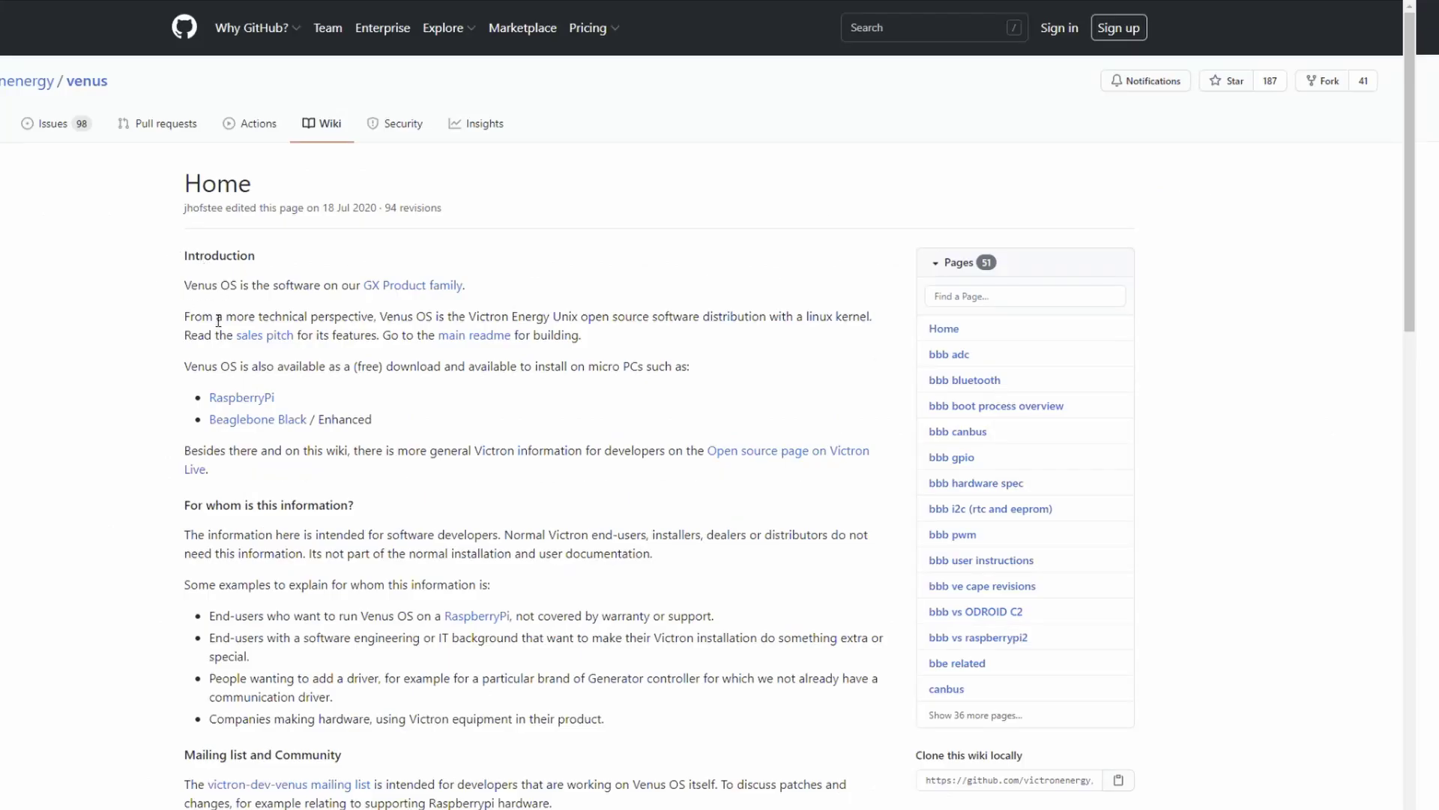
Highlight the micro-PC note, then open the RaspberryPi page and mark the Pi 3 B+ and 3 B entries.
left_click_drag(218, 366, 351, 366)
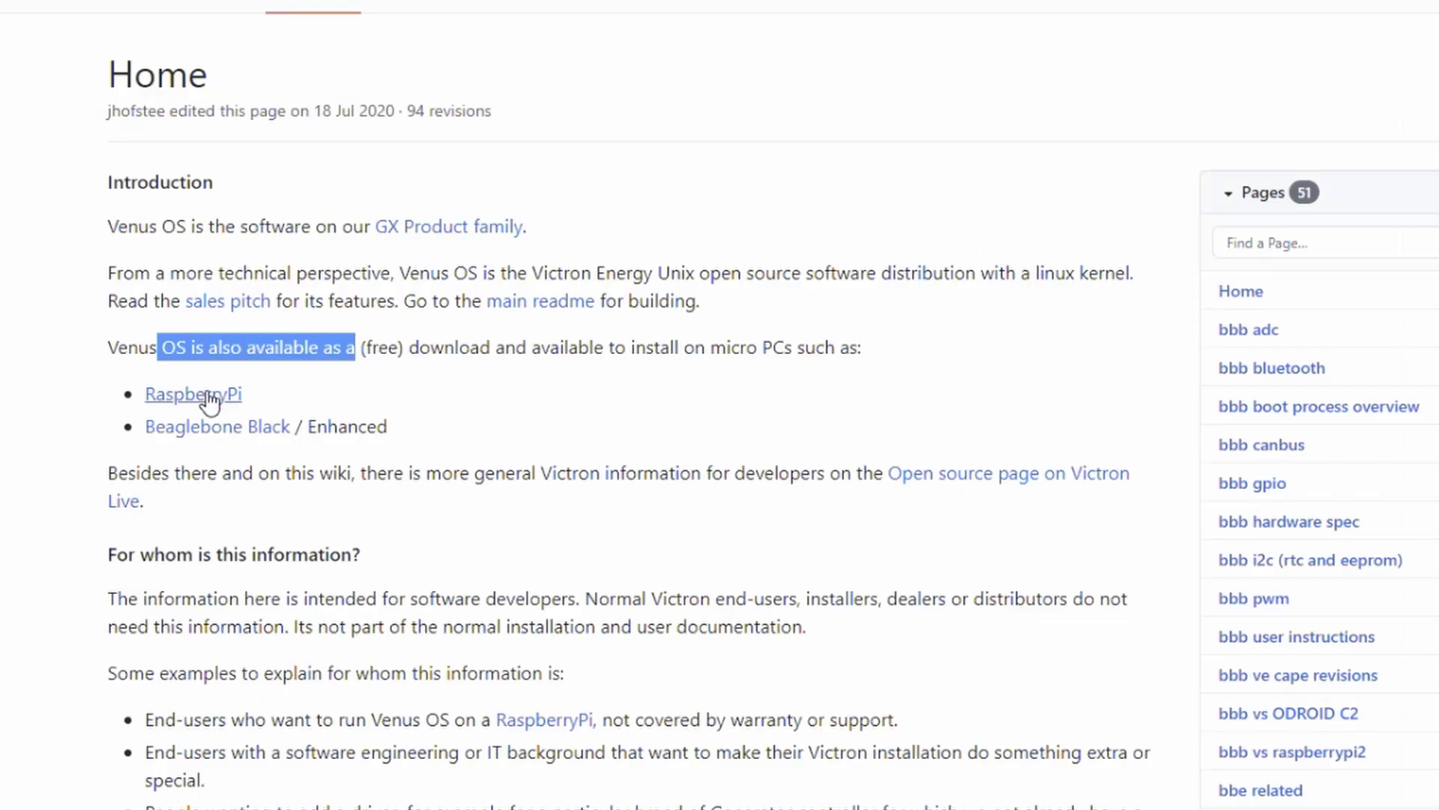
left_click(209, 399)
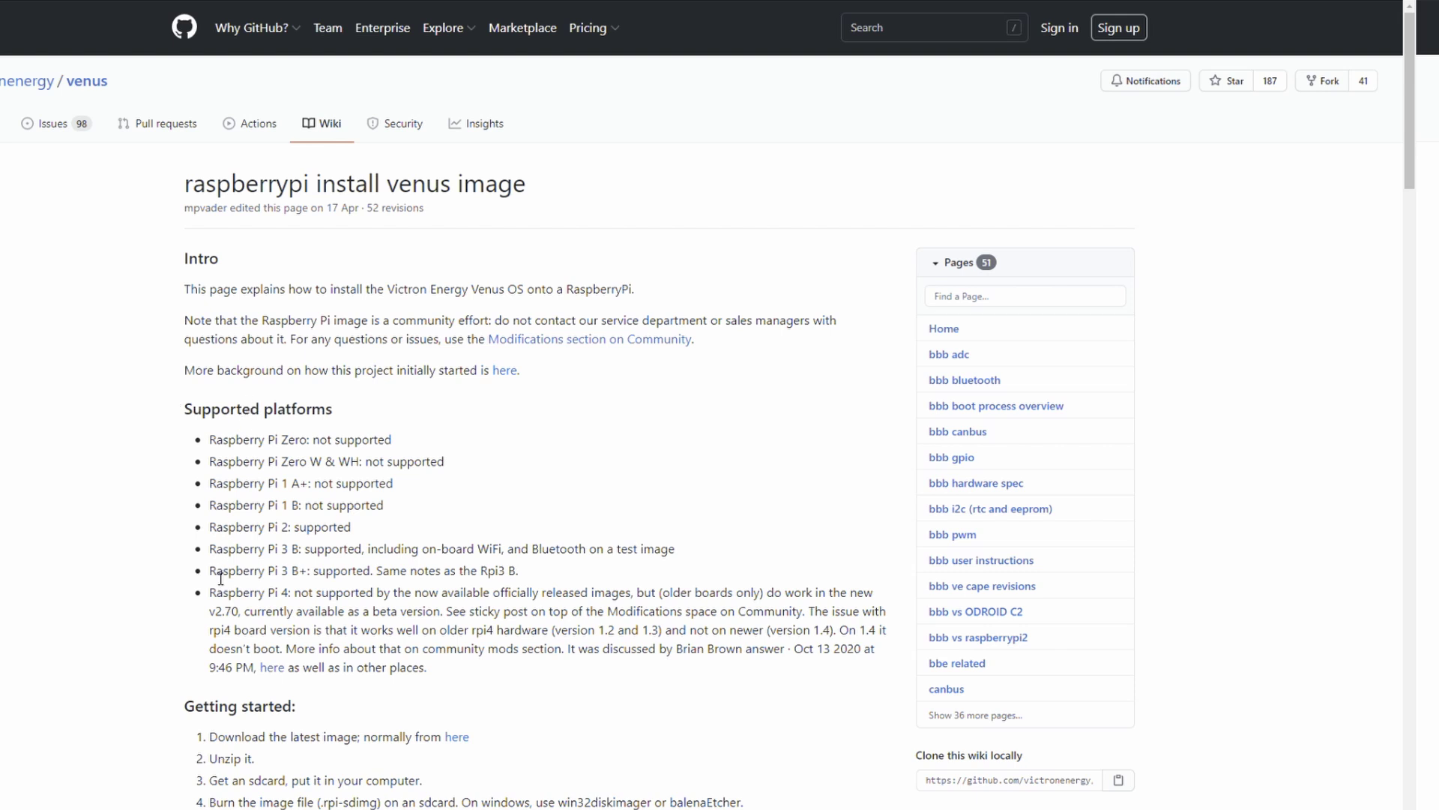
left_click_drag(214, 576, 326, 574)
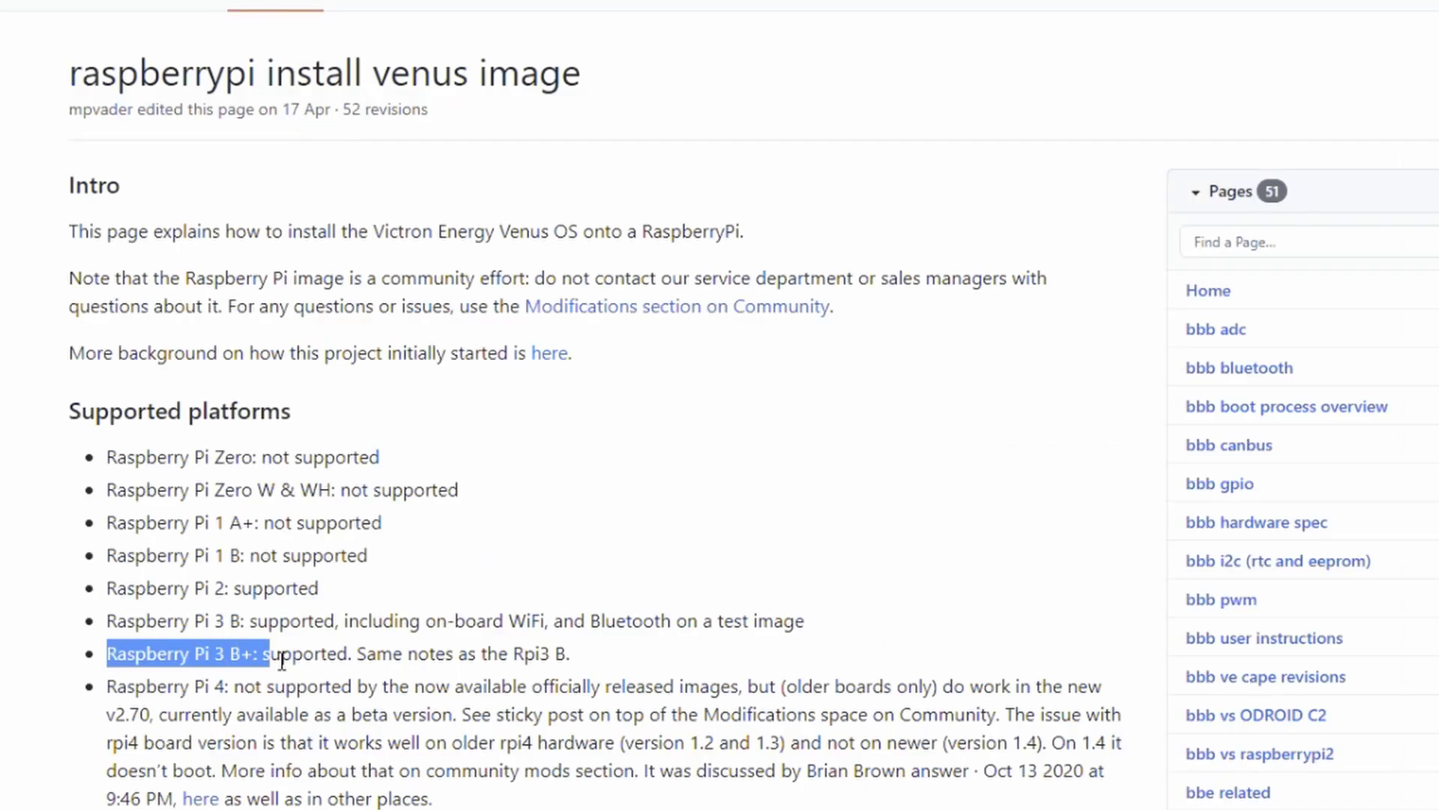
left_click(324, 658)
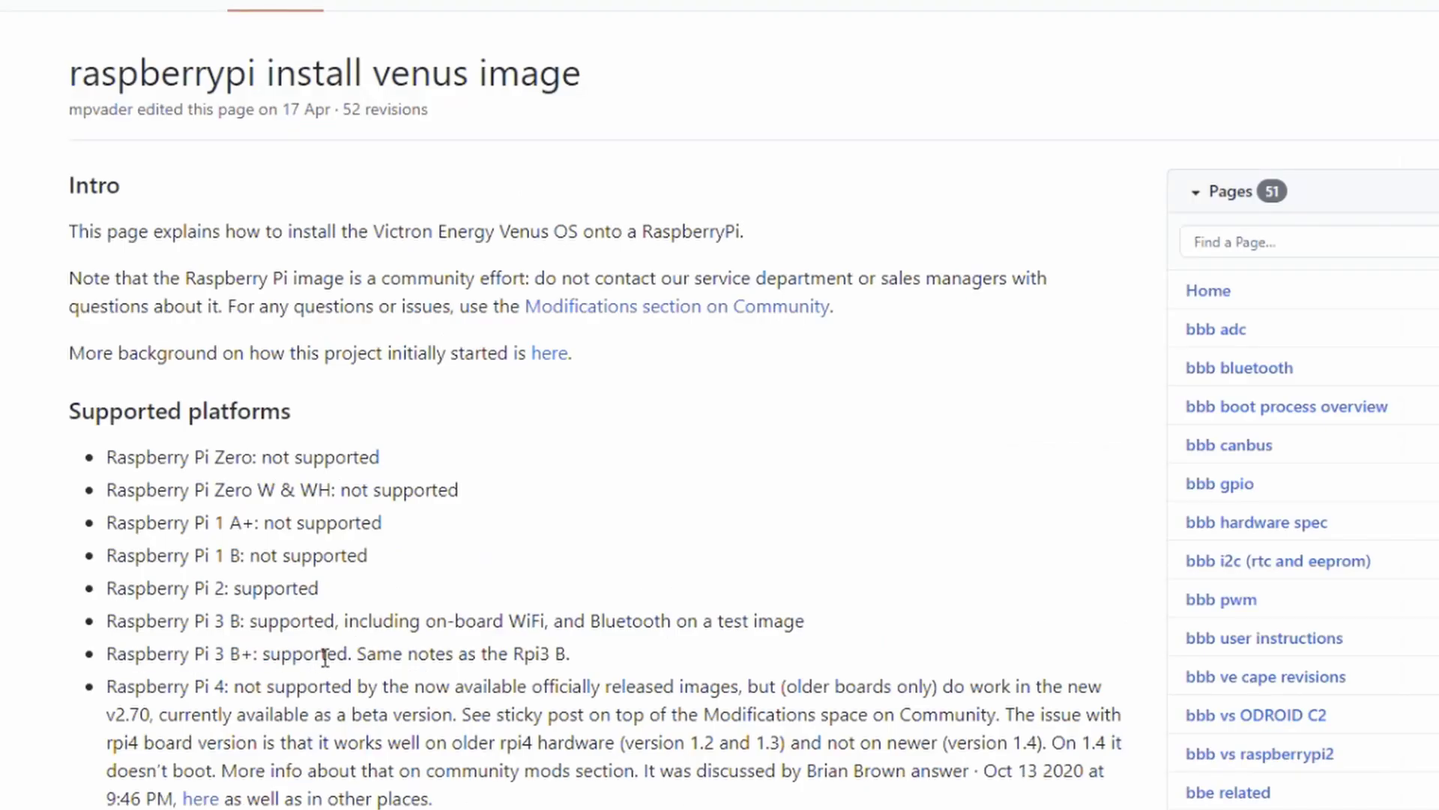
left_click_drag(168, 632, 275, 640)
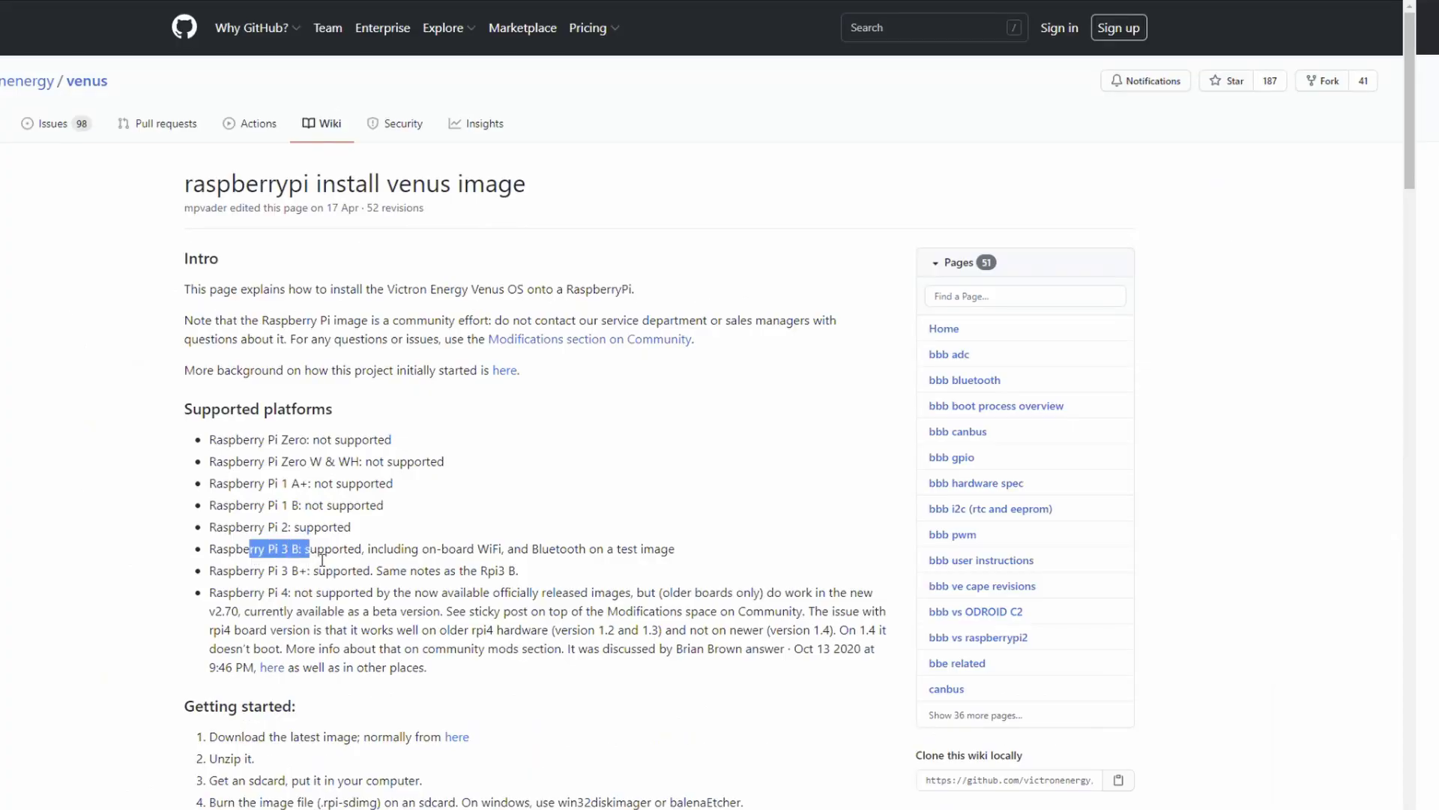
left_click(322, 561)
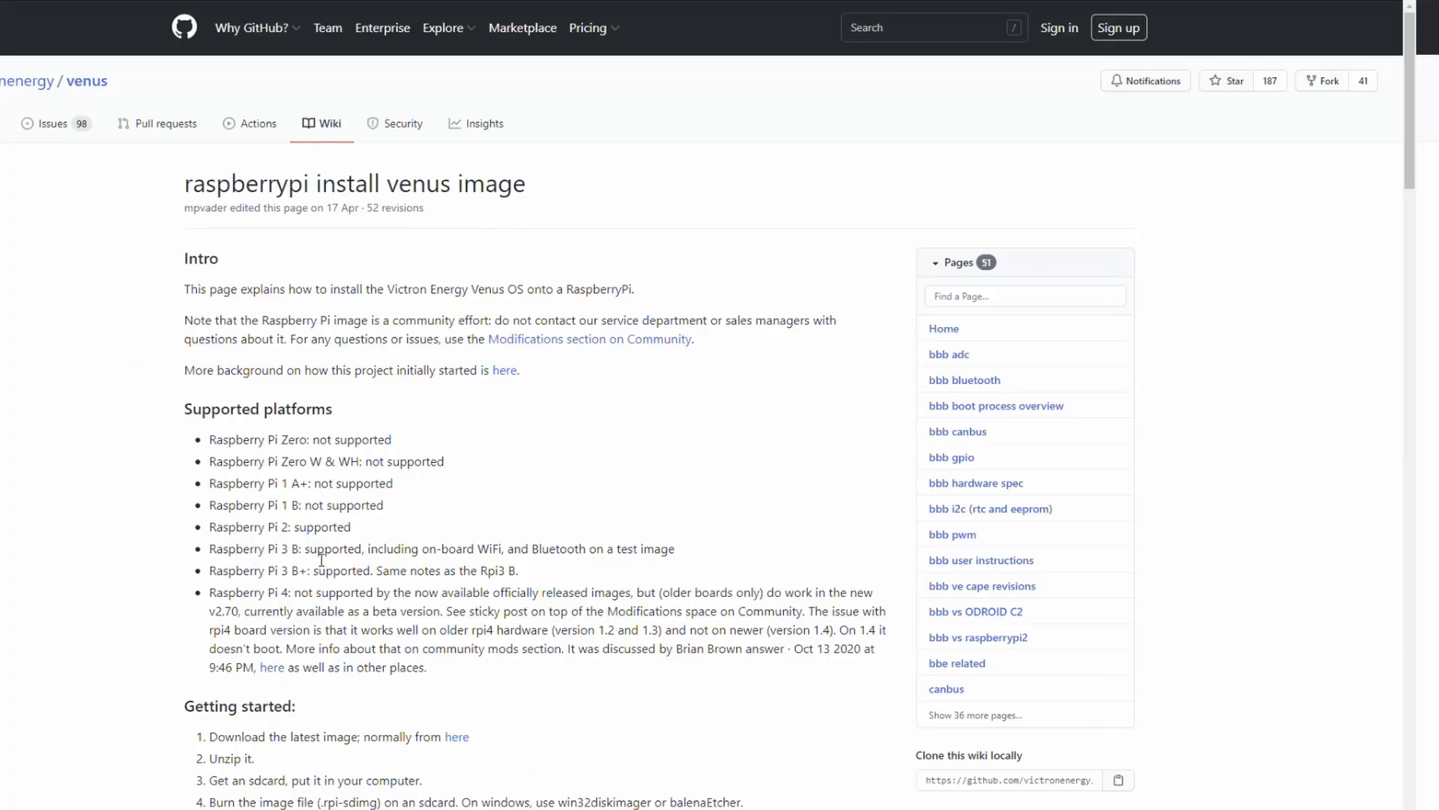
Under Getting started, highlight the SD card step and the win32diskimager and balenaEtcher flashing tools.
scroll(322, 561, "down", 6)
left_click_drag(203, 240, 322, 269)
left_click(255, 246)
left_click(400, 275)
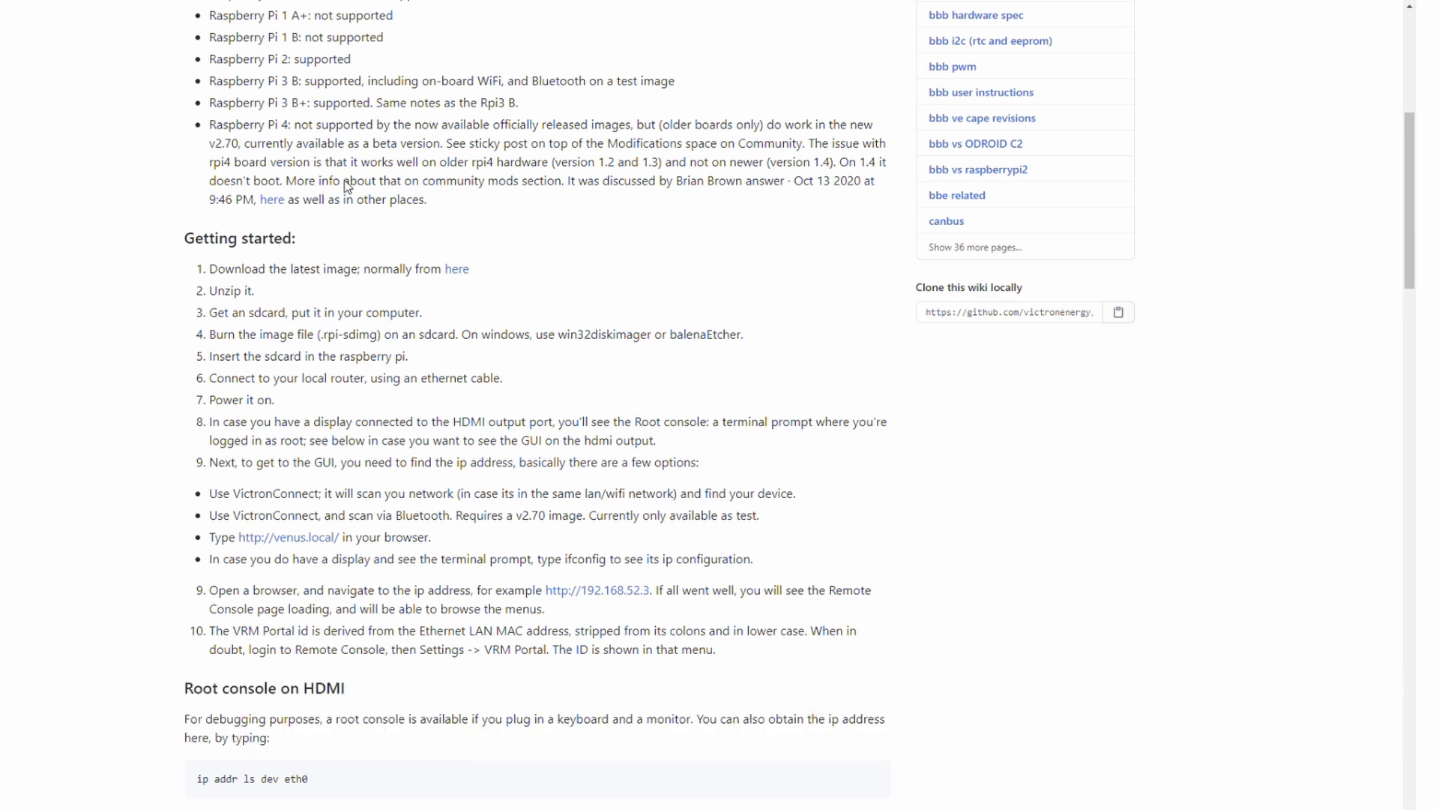
left_click_drag(210, 312, 454, 322)
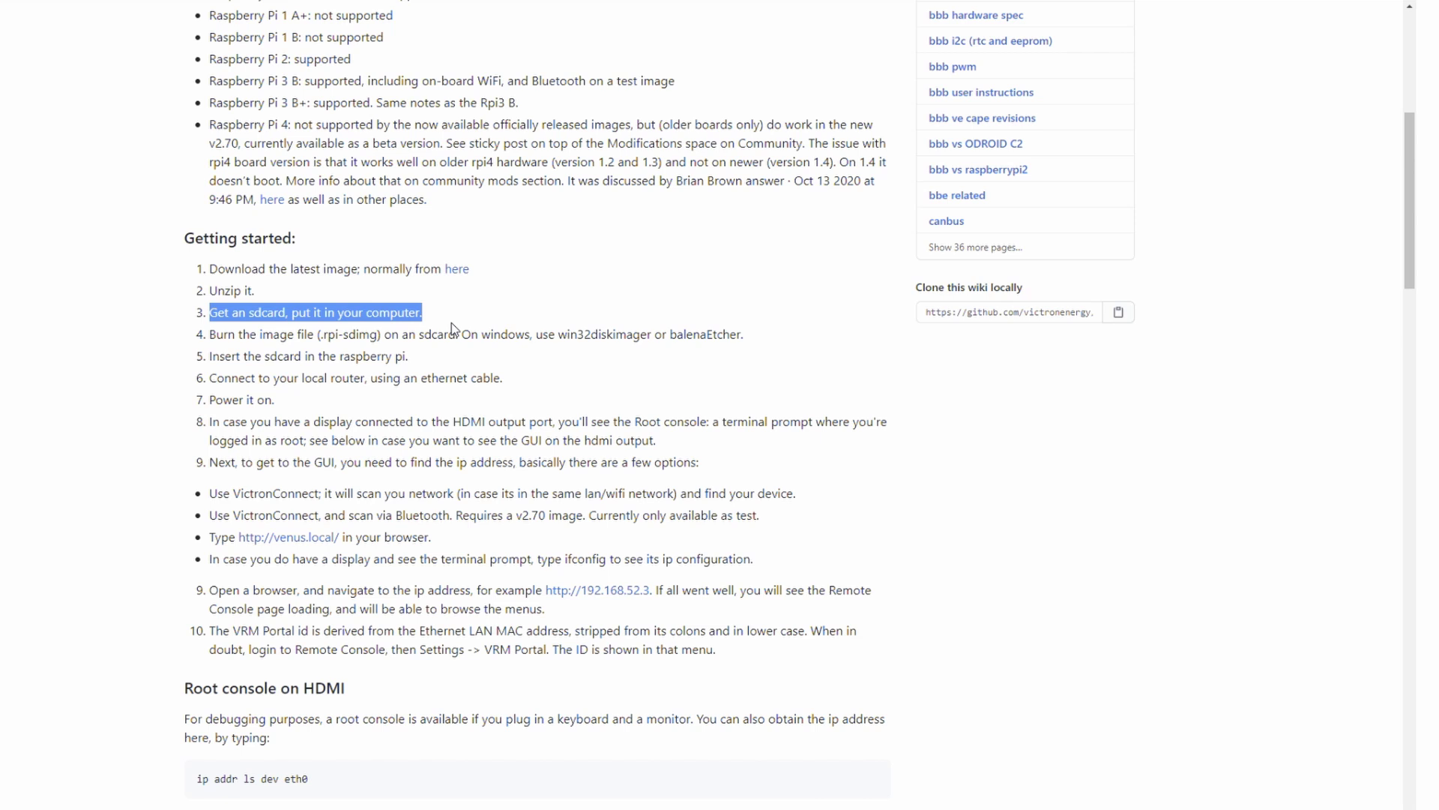
left_click(592, 367)
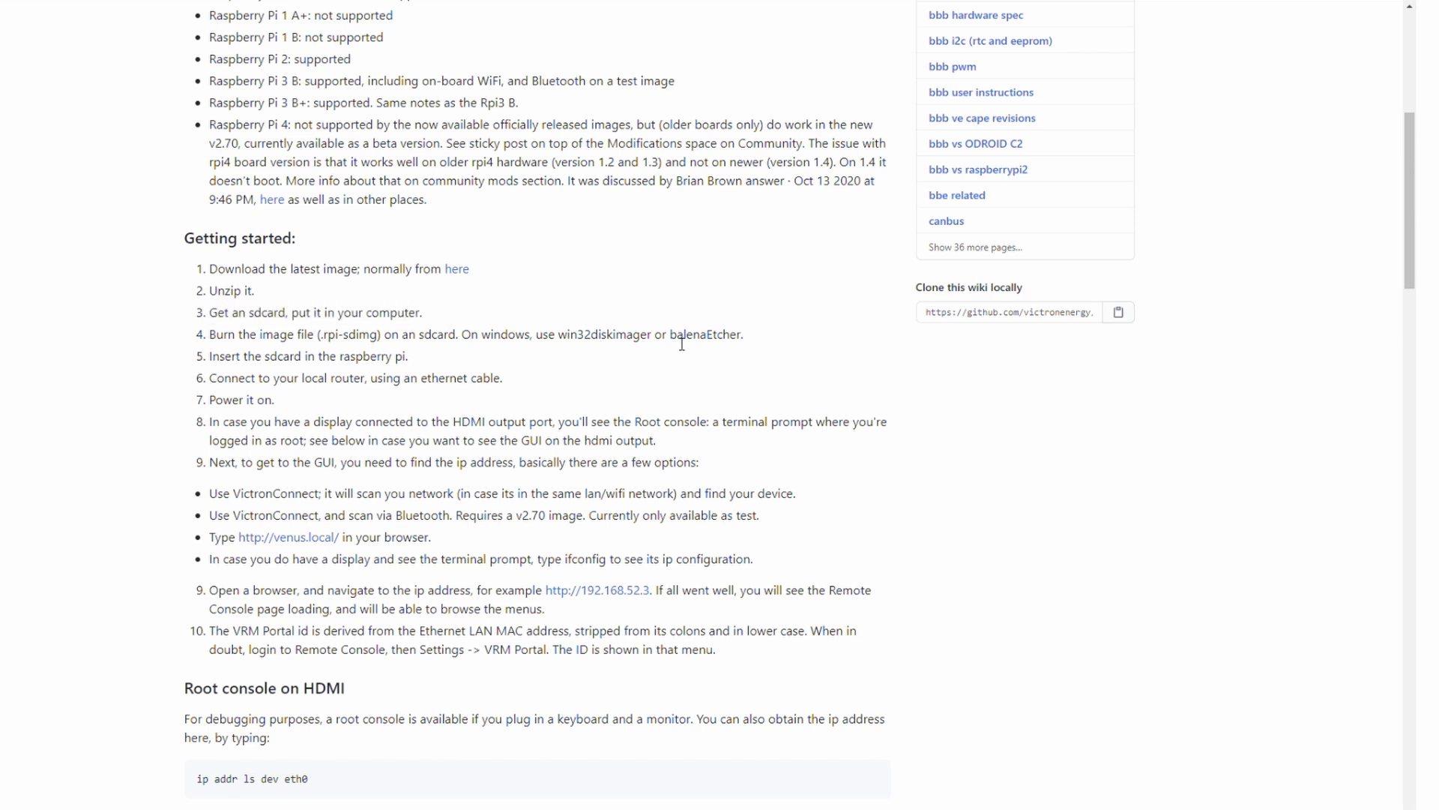
double_click(588, 341)
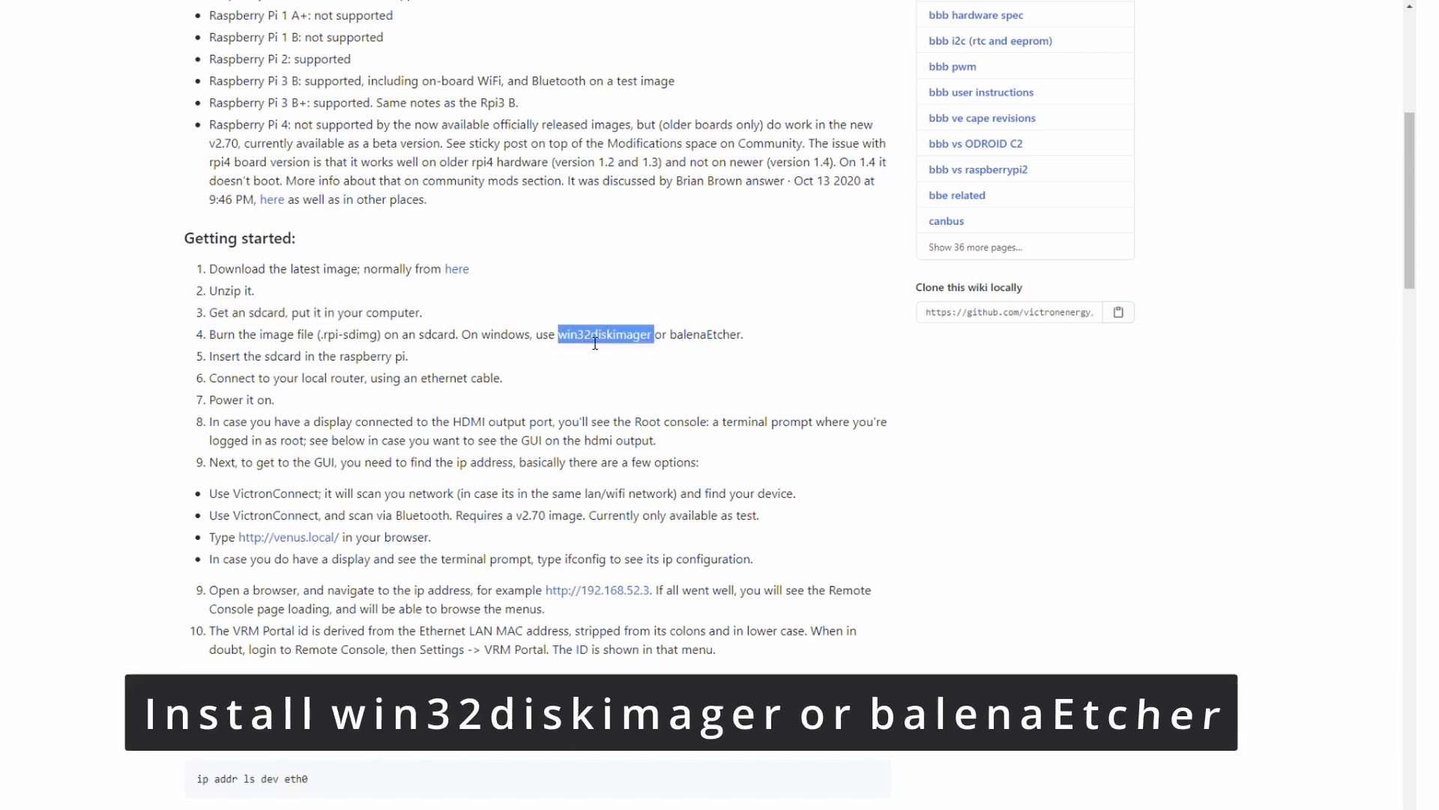
double_click(723, 341)
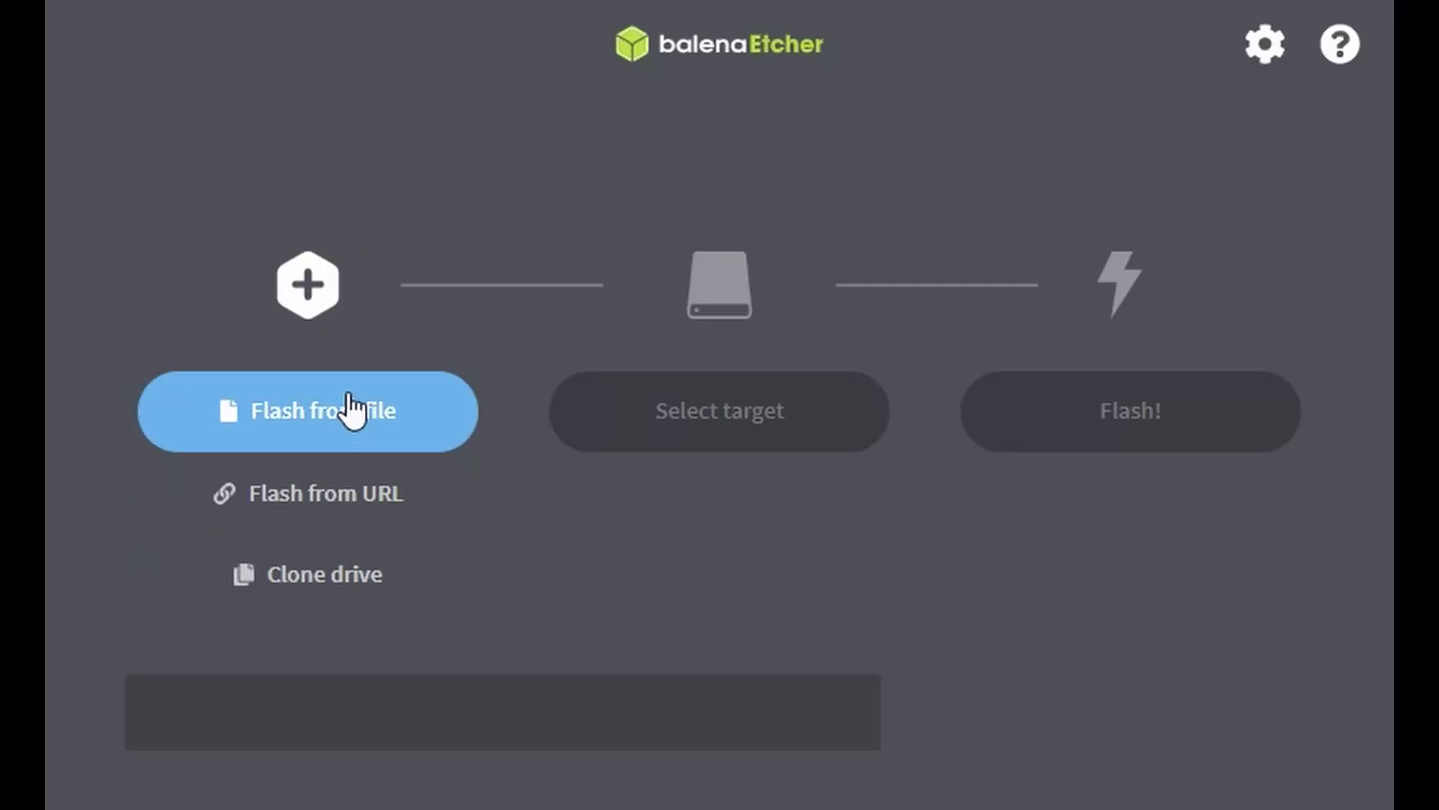
Select the Venus image file, target the 16 GB USB storage device, and start flashing.
left_click(375, 416)
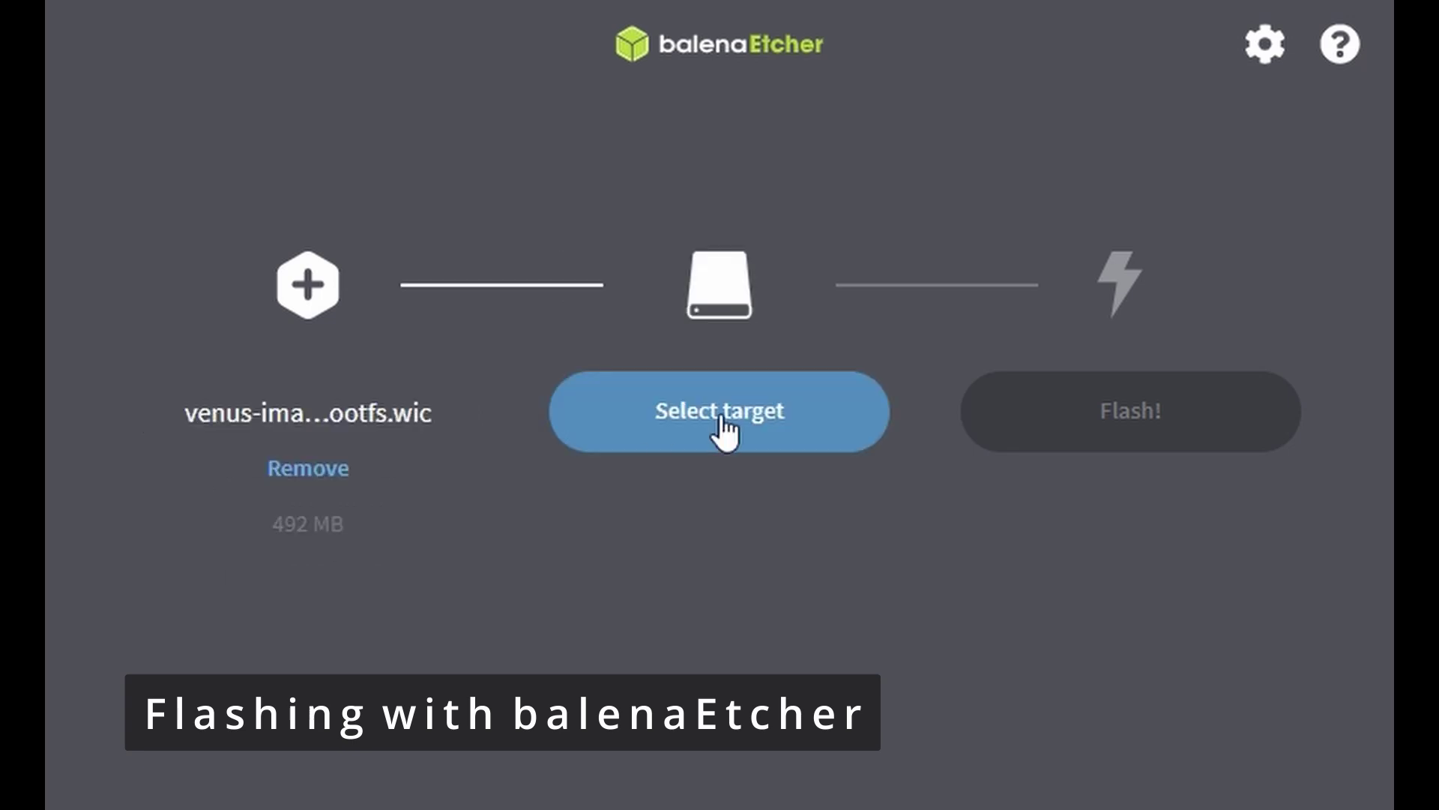
left_click(755, 429)
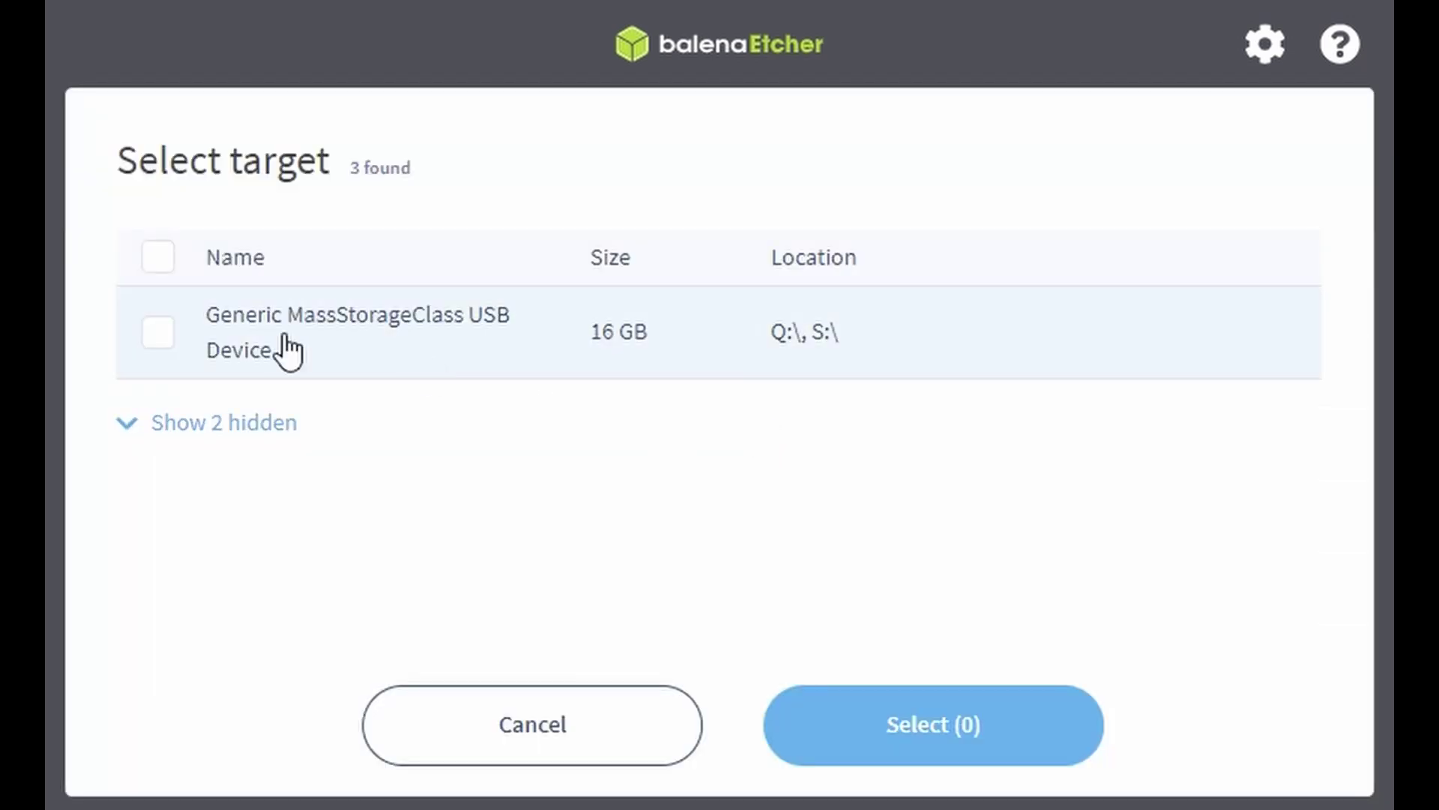
left_click(161, 334)
left_click(929, 731)
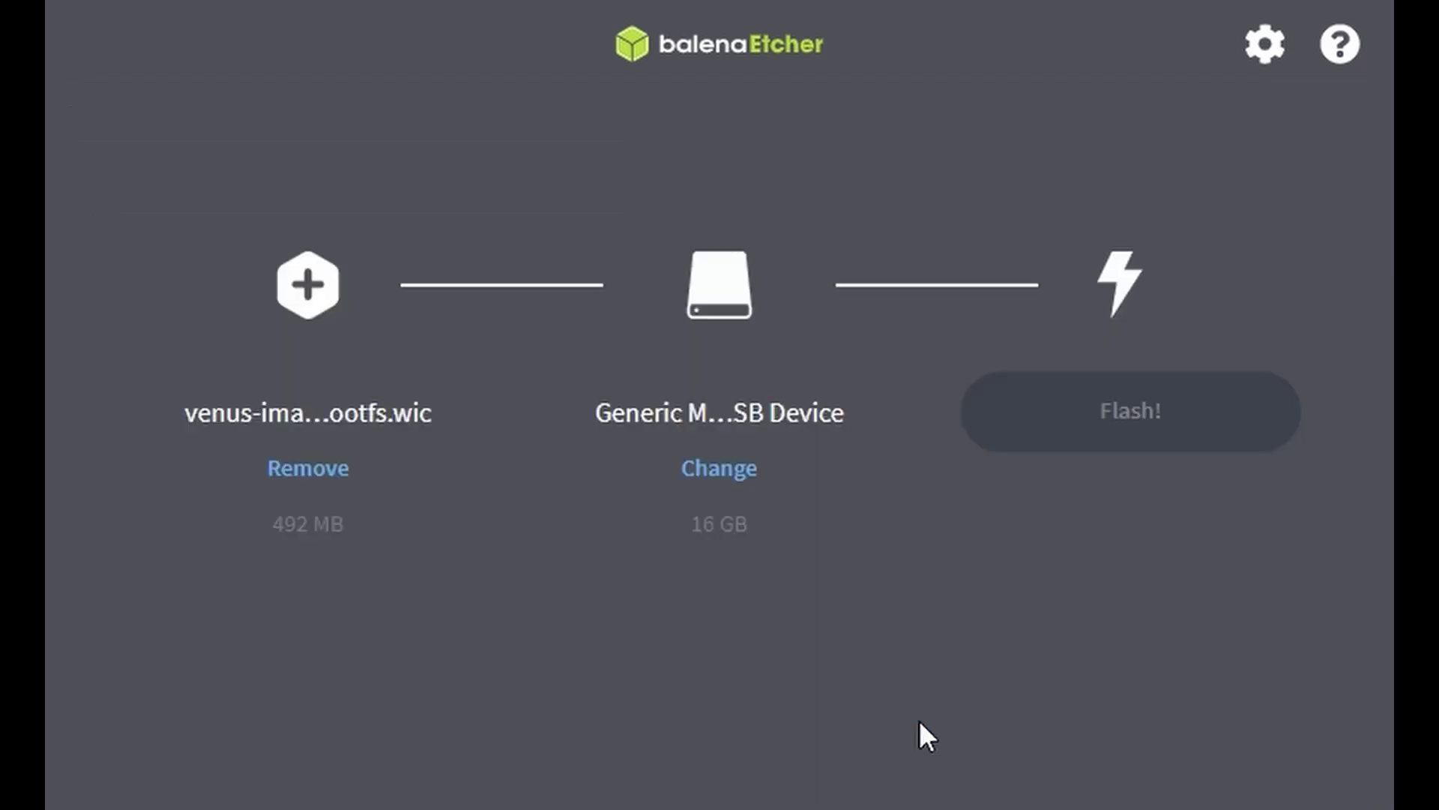
left_click(1131, 411)
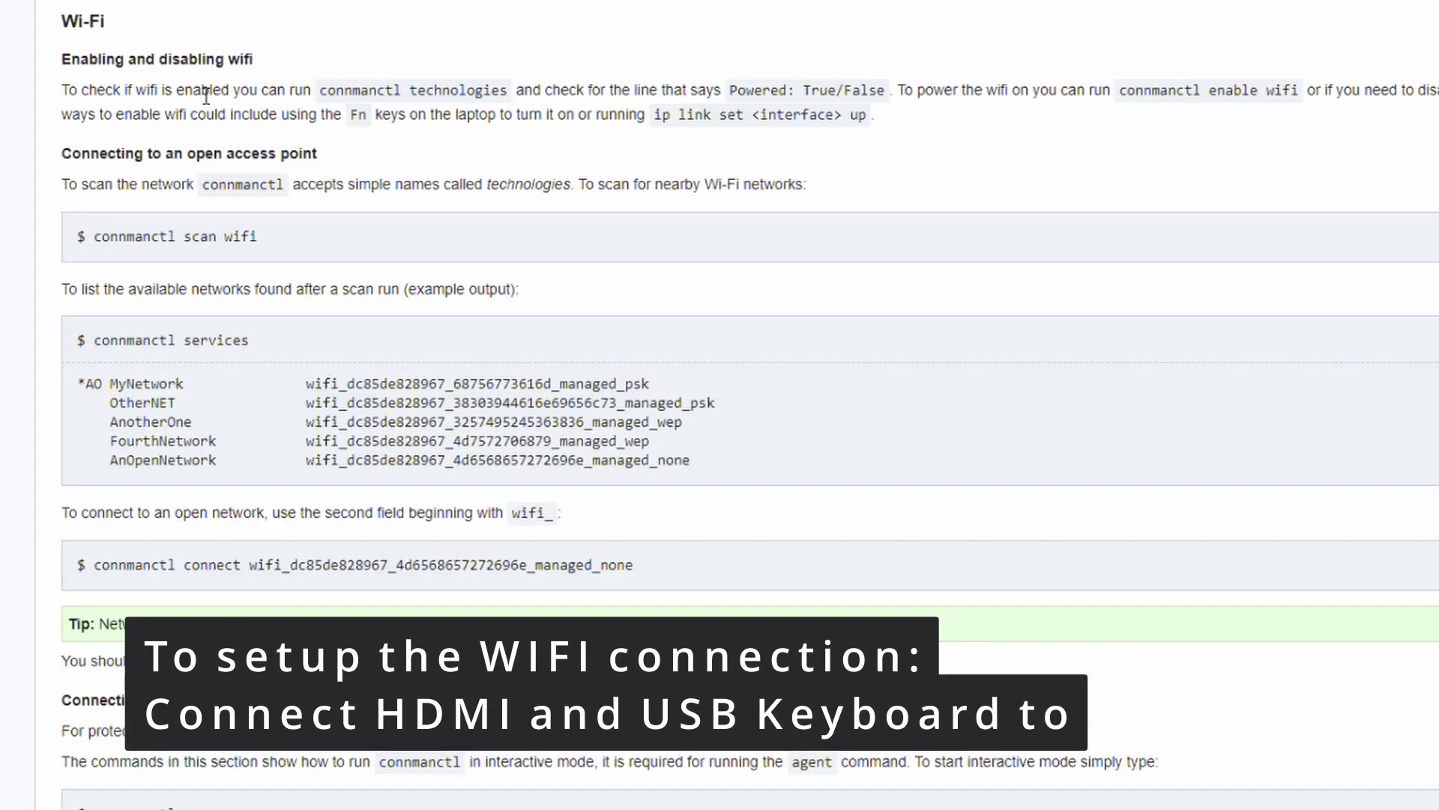
left_click_drag(58, 21, 117, 23)
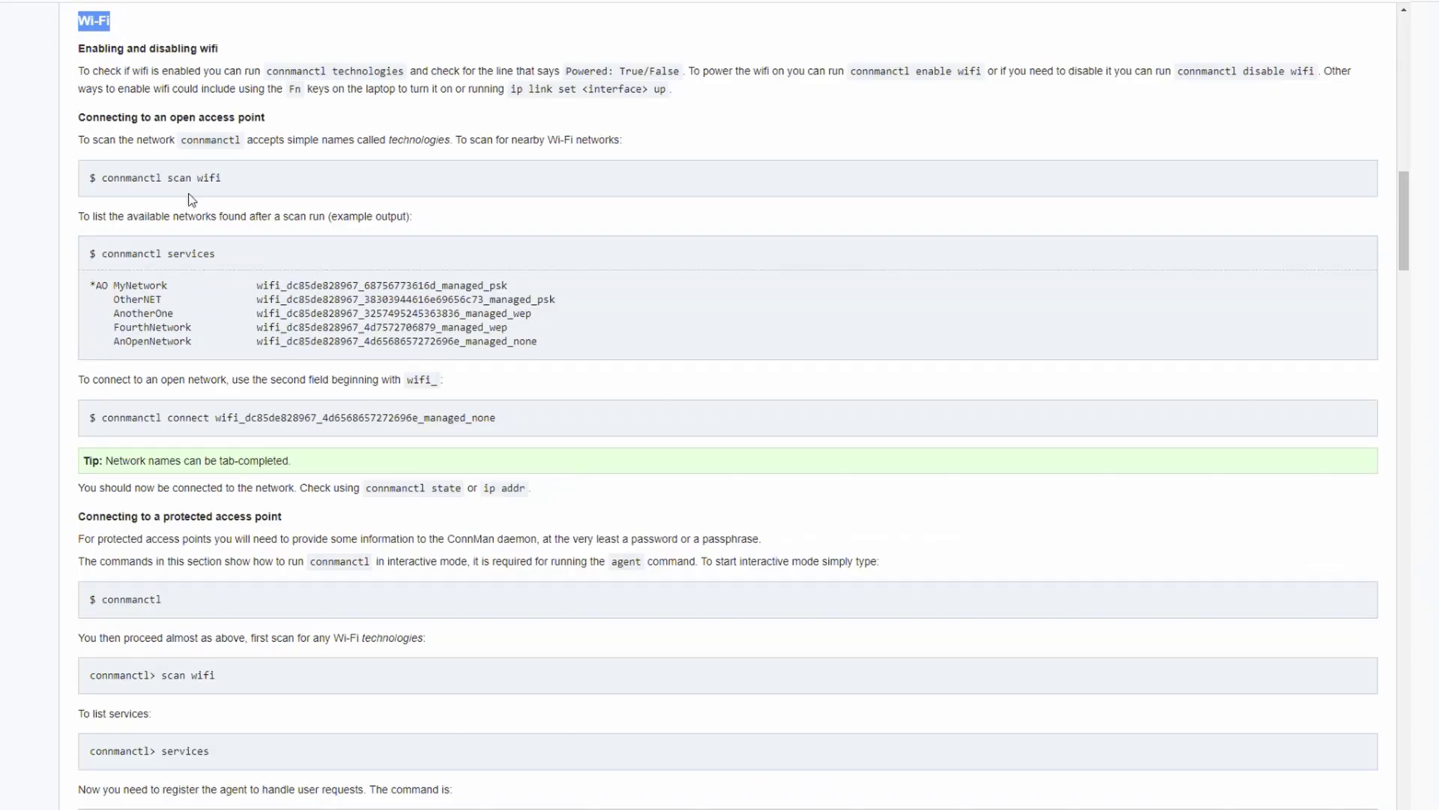
scroll(188, 209, "down", 3)
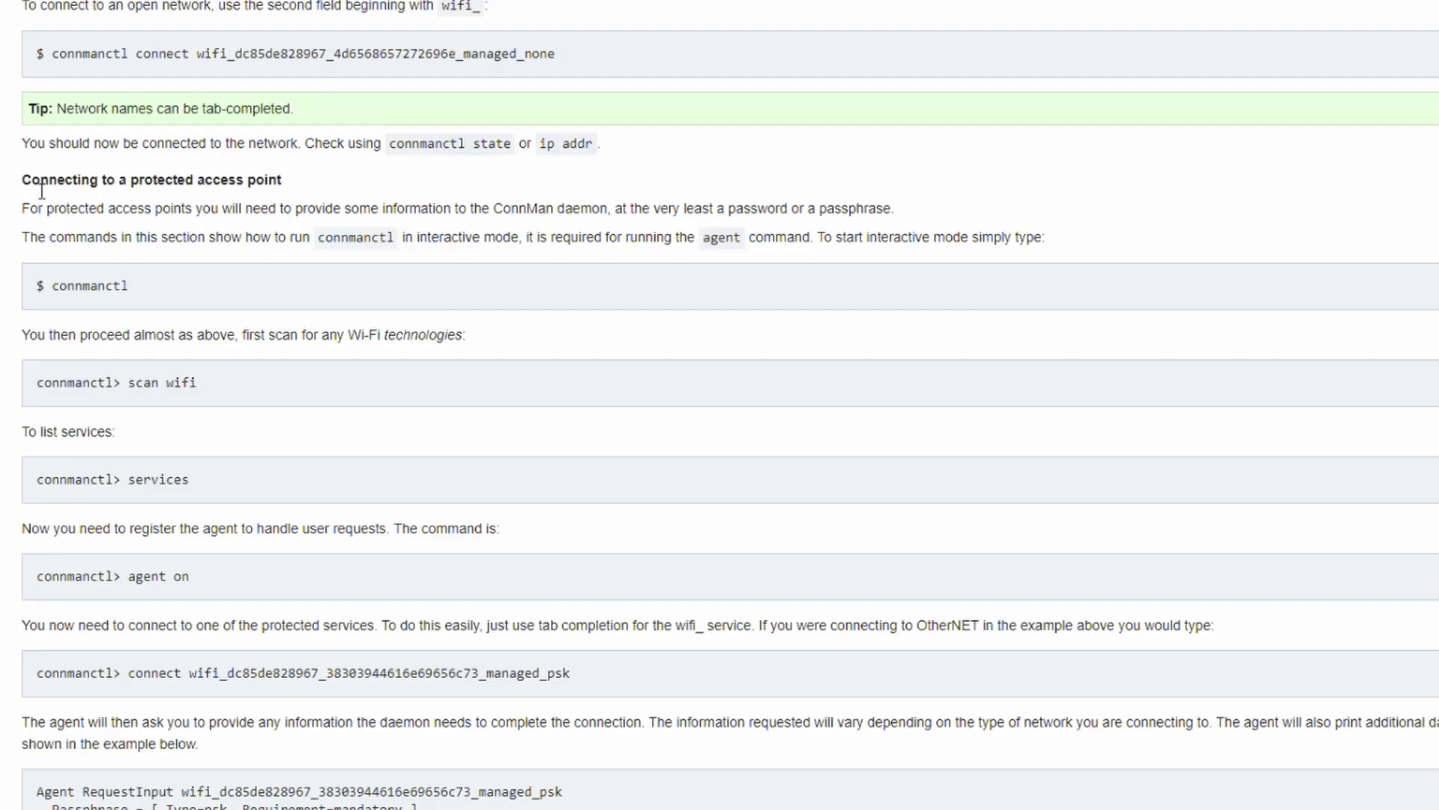
left_click_drag(48, 180, 294, 185)
scroll(319, 220, "down", 1)
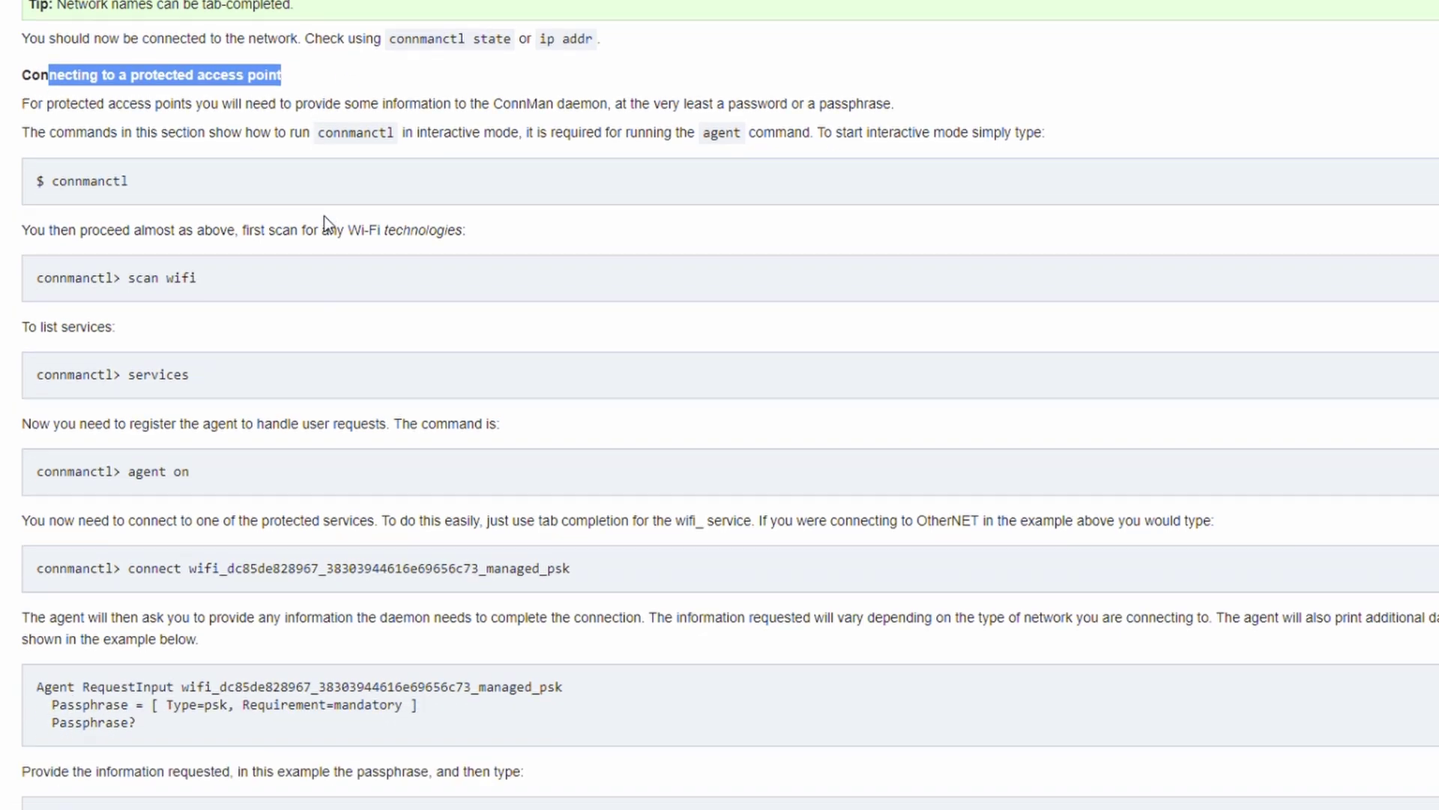
scroll(350, 292, "down", 1)
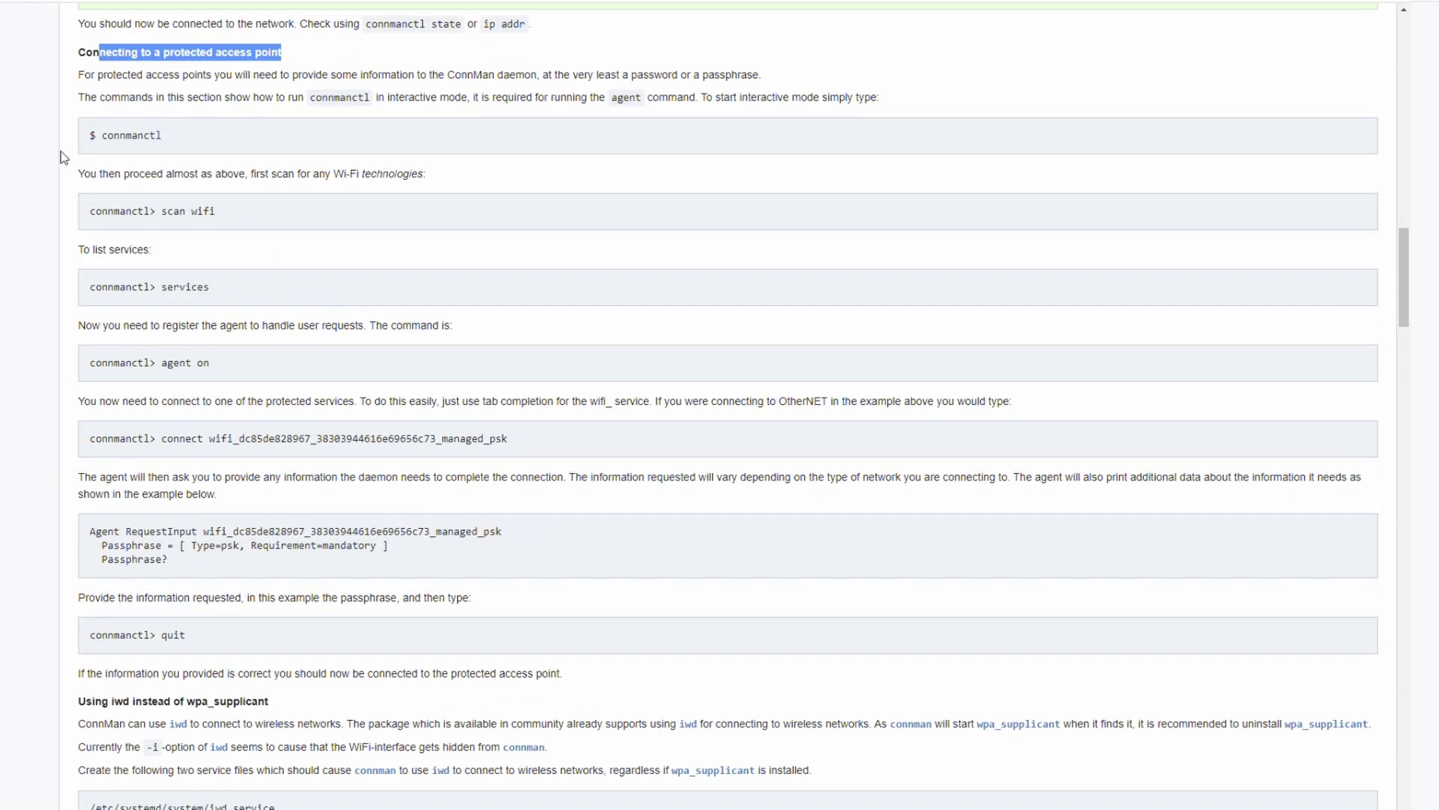
left_click_drag(87, 136, 163, 138)
left_click(147, 236)
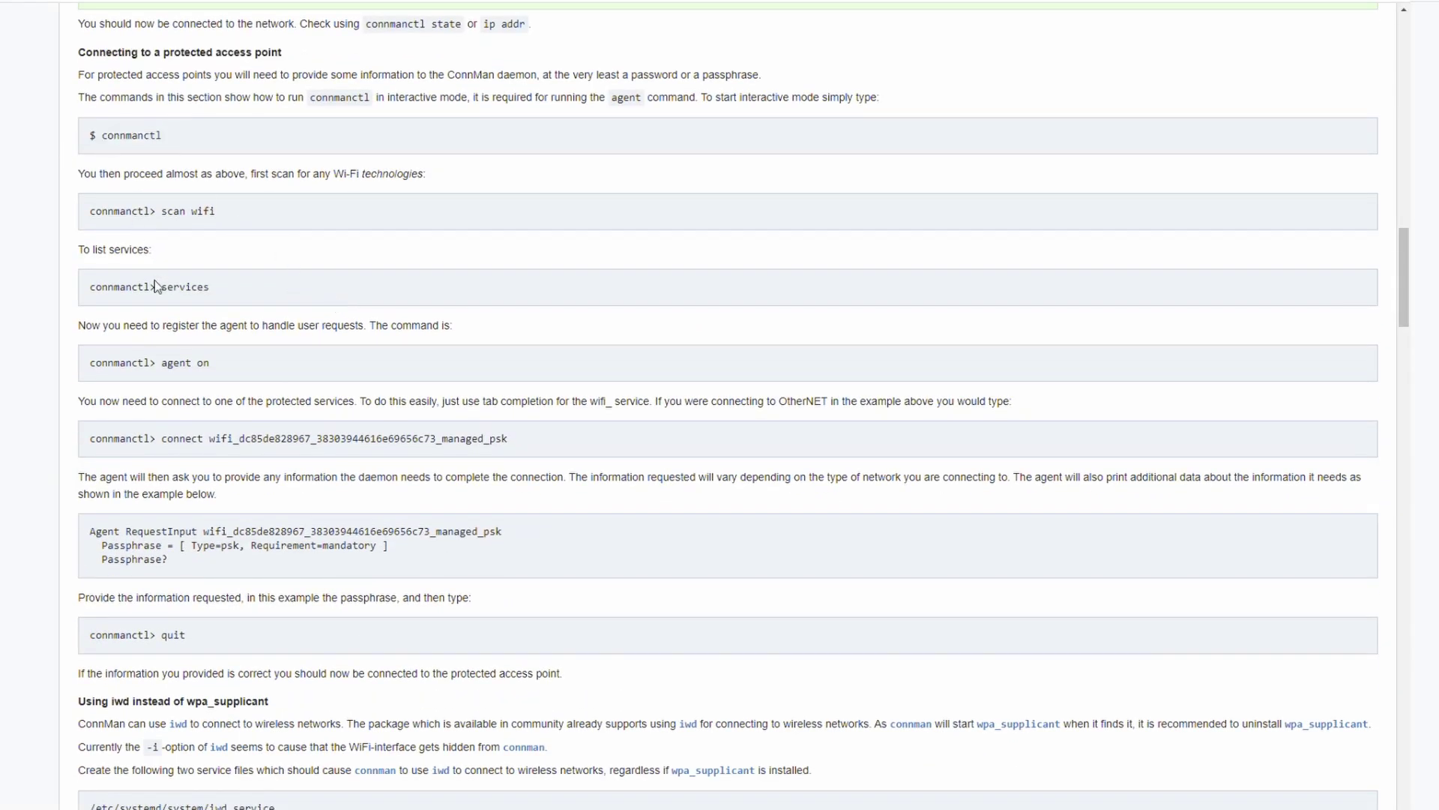
left_click_drag(154, 286, 257, 294)
left_click_drag(173, 363, 216, 362)
left_click_drag(88, 439, 322, 441)
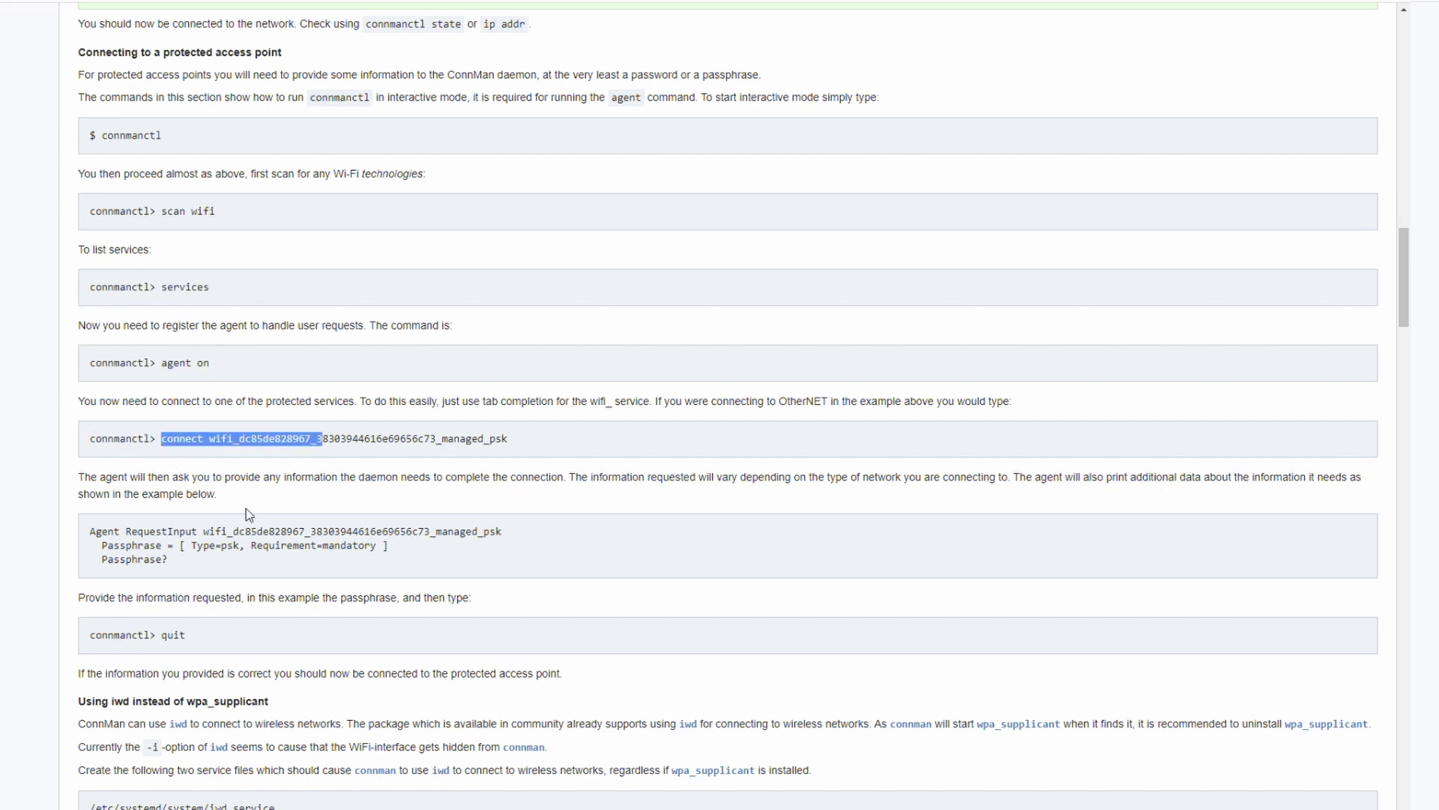
left_click_drag(187, 566, 102, 533)
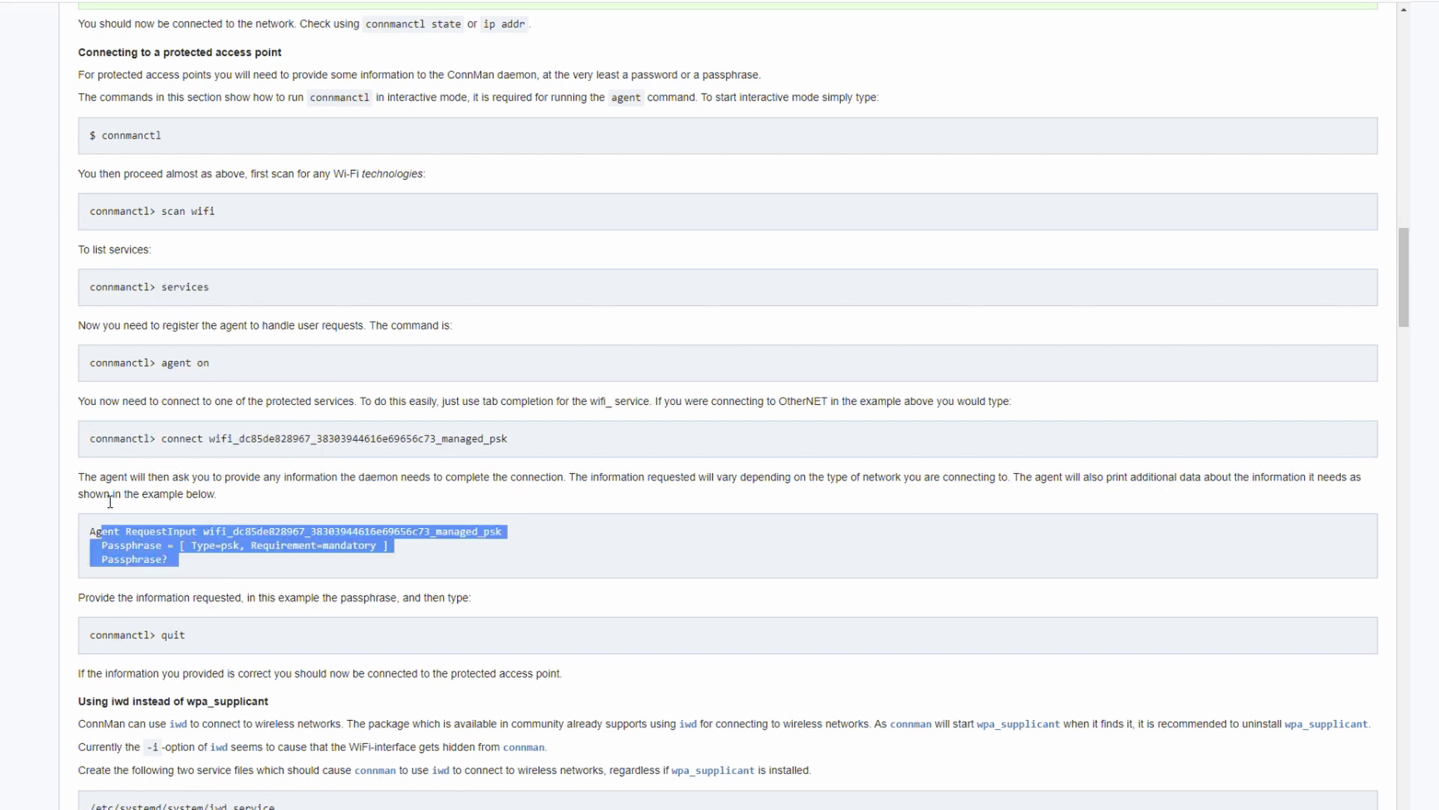
left_click(209, 553)
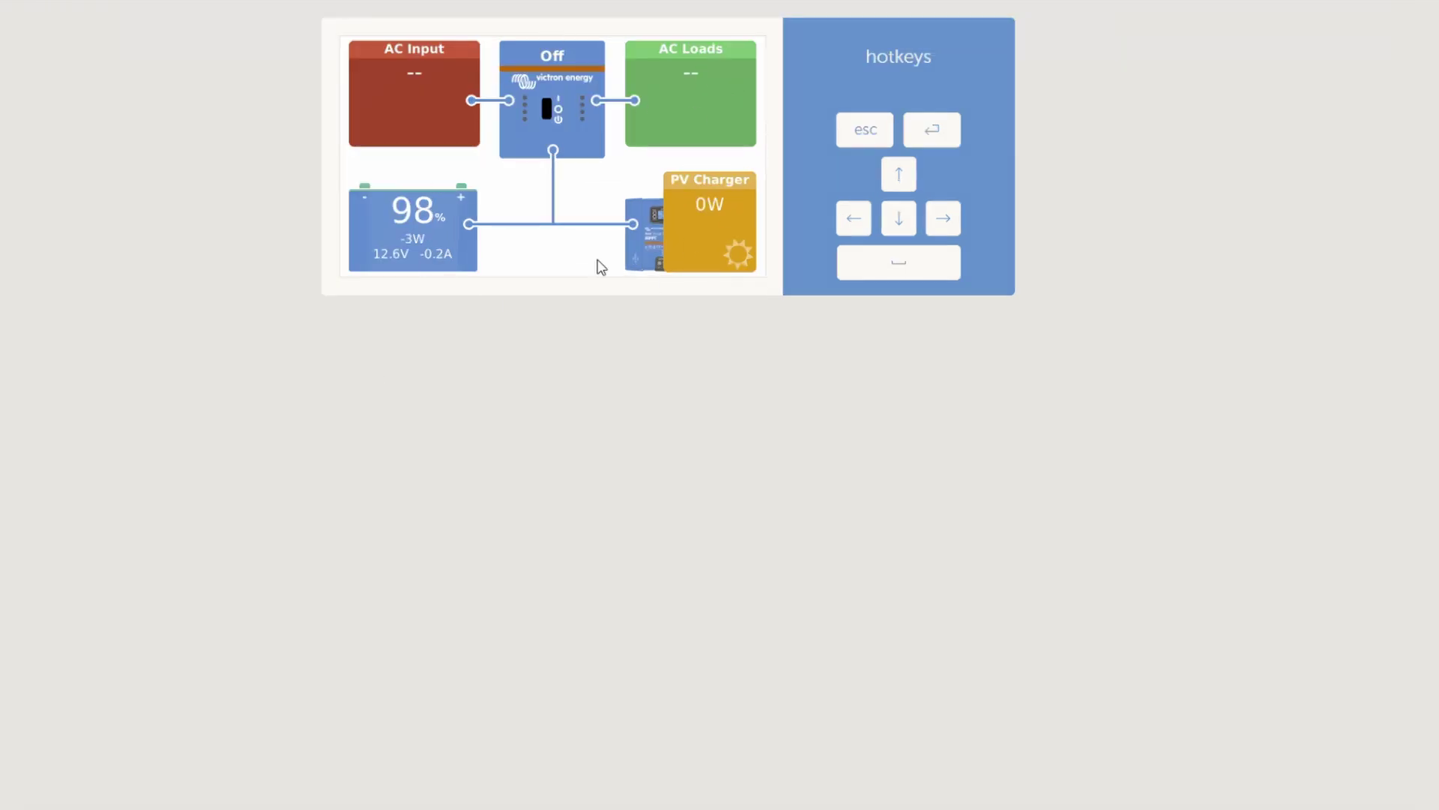
Display the VRM Portal ID under Settings > VRM online portal, then start Add installation in VRM.
mouse_move(656, 267)
left_click(660, 265)
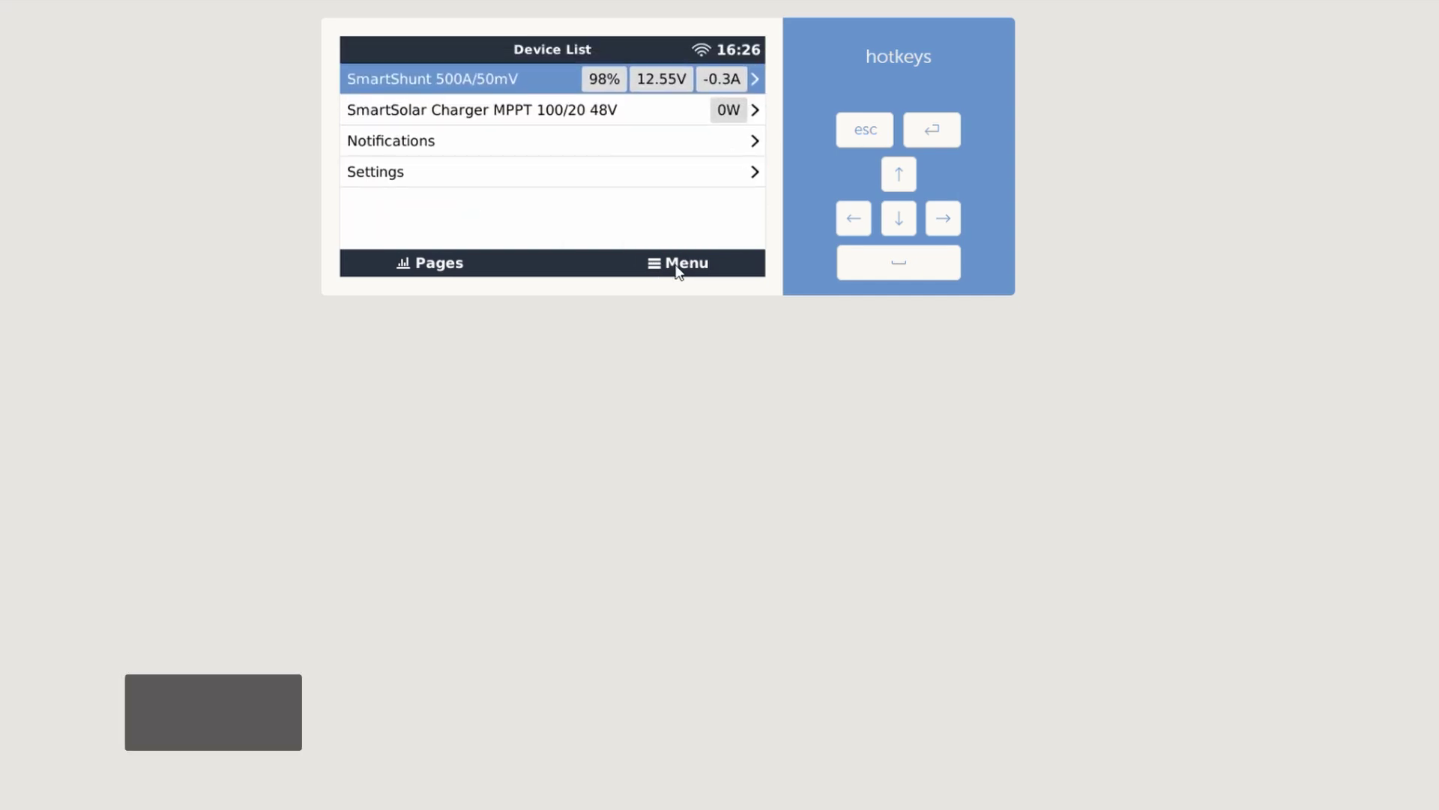
left_click(552, 182)
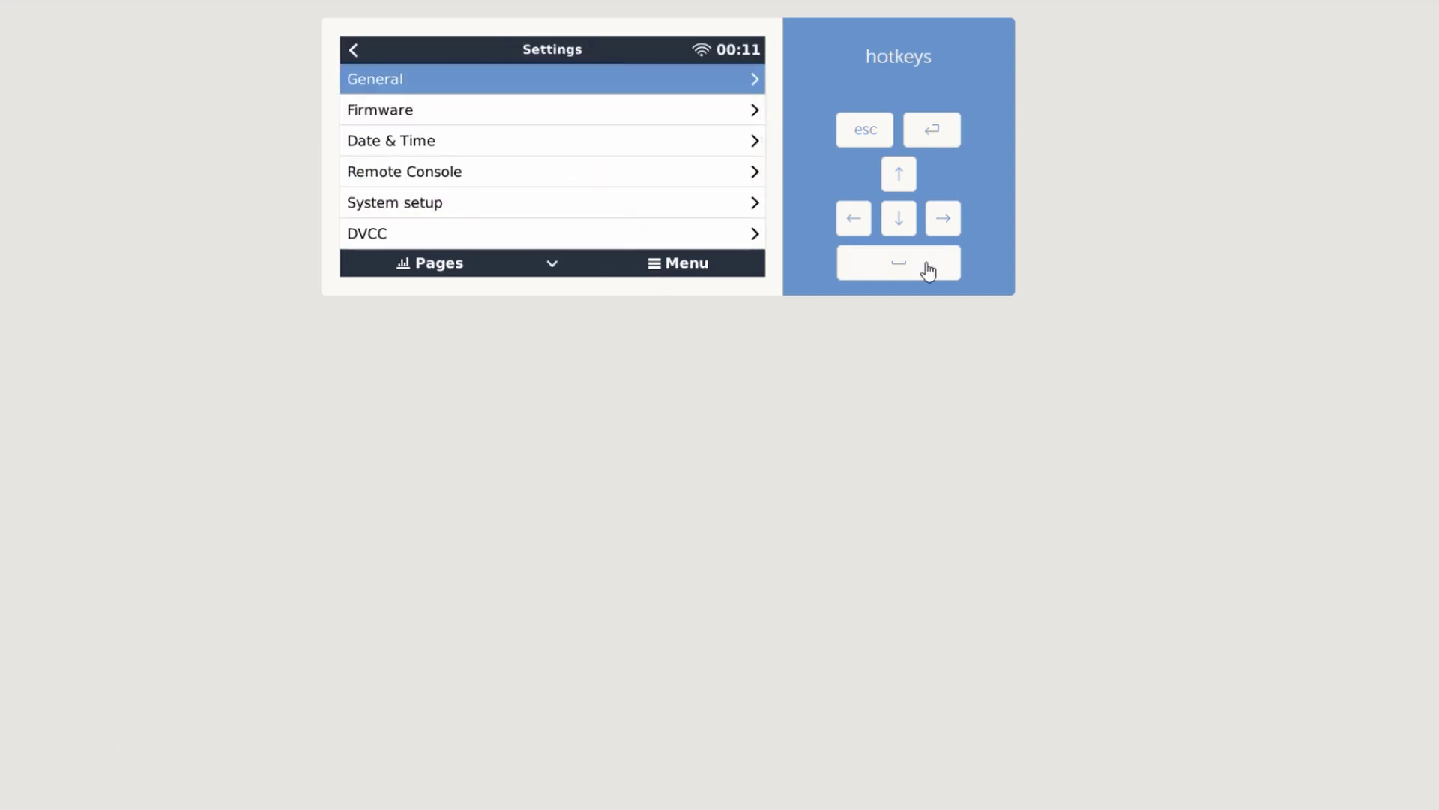
key("Down")
key("Down")
key("Down")
key("Down")
key("Down")
key("Down")
key("Down")
key("Down")
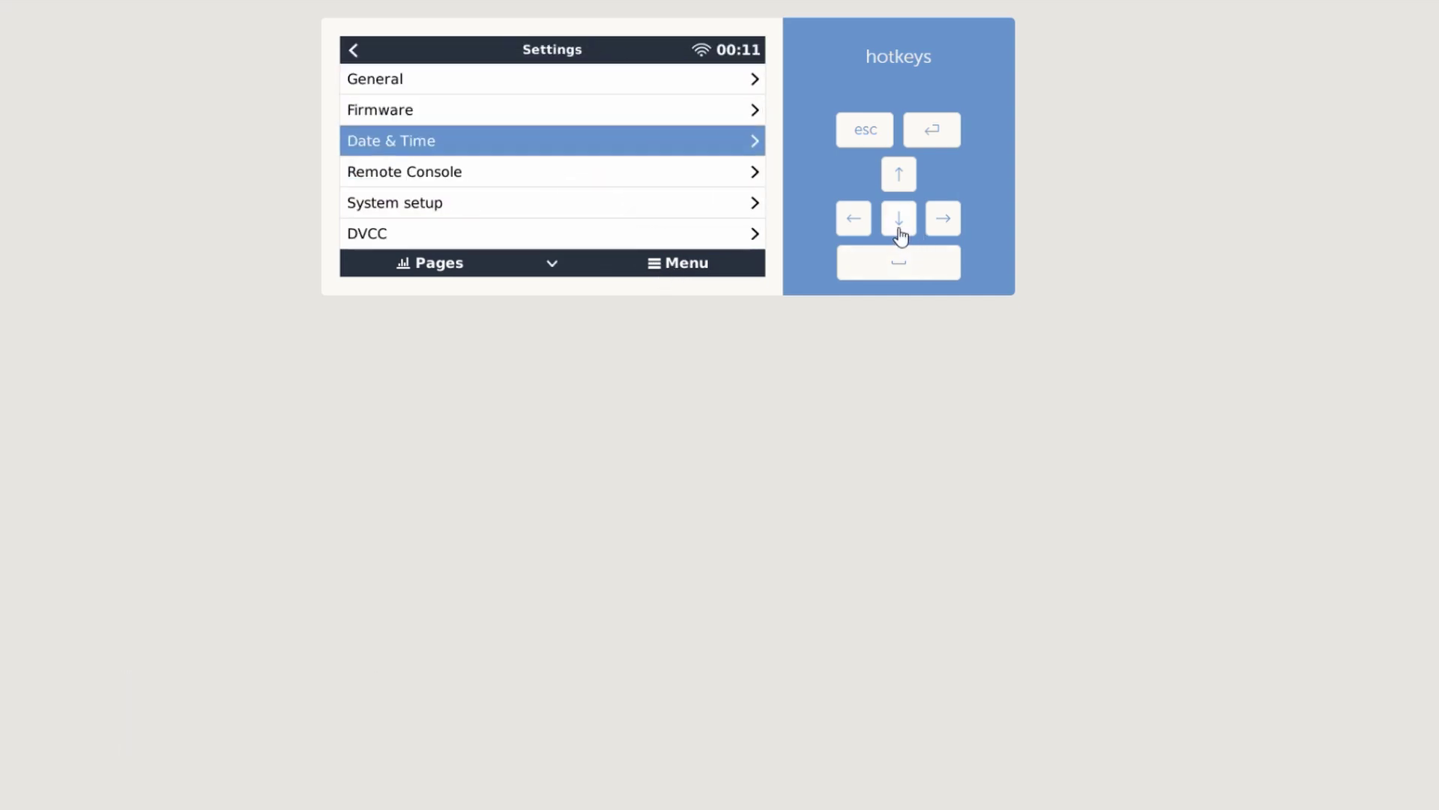
left_click(910, 183)
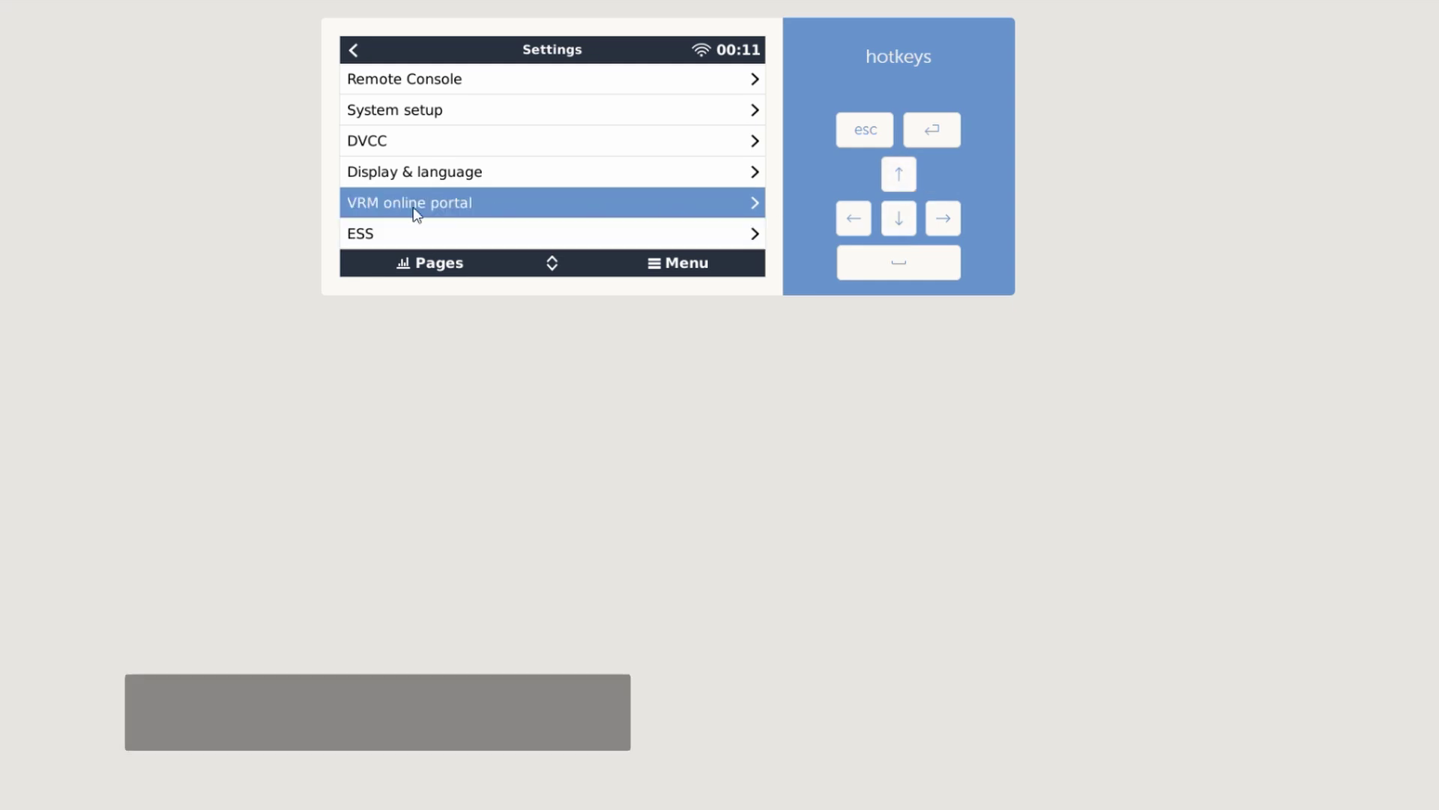
left_click(746, 204)
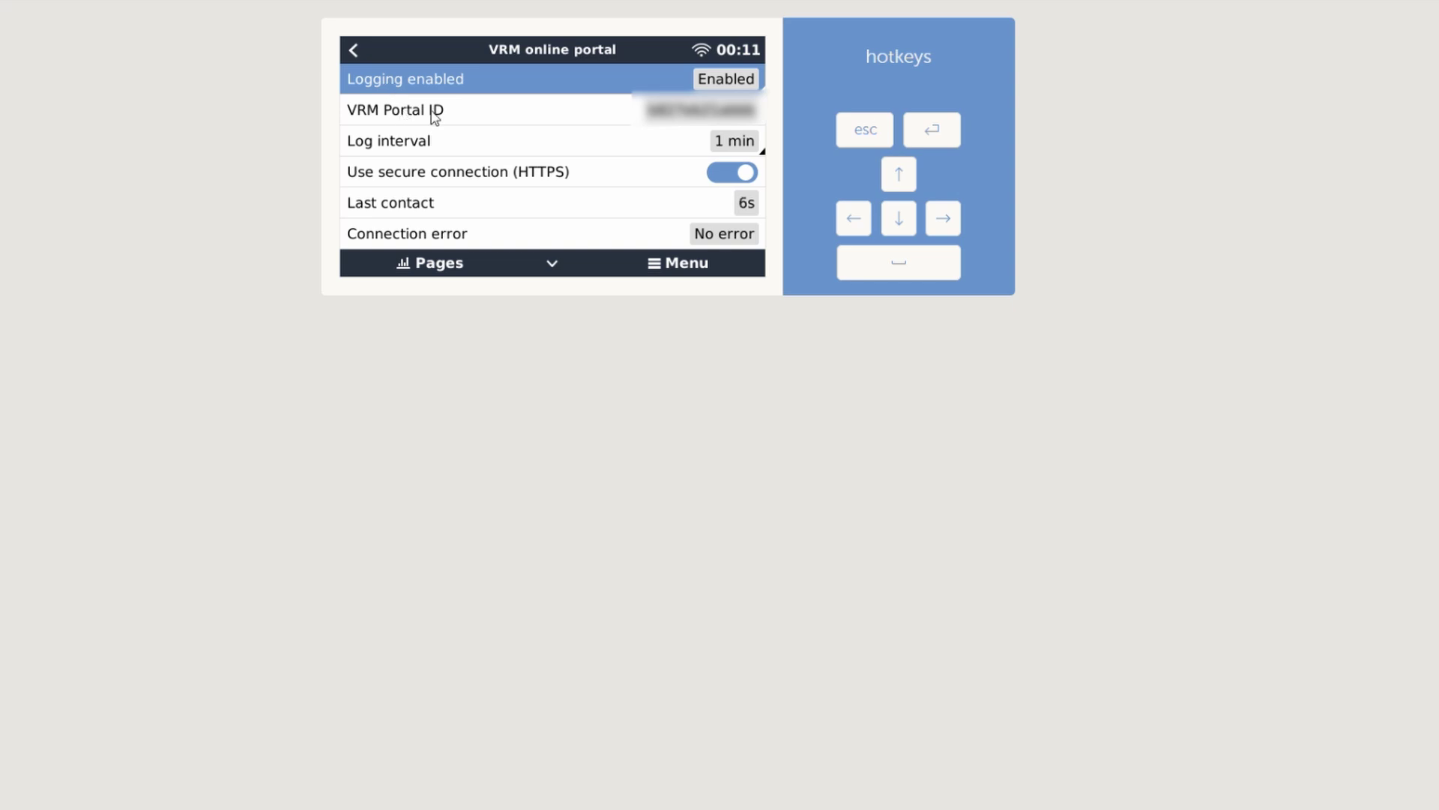
left_click(712, 118)
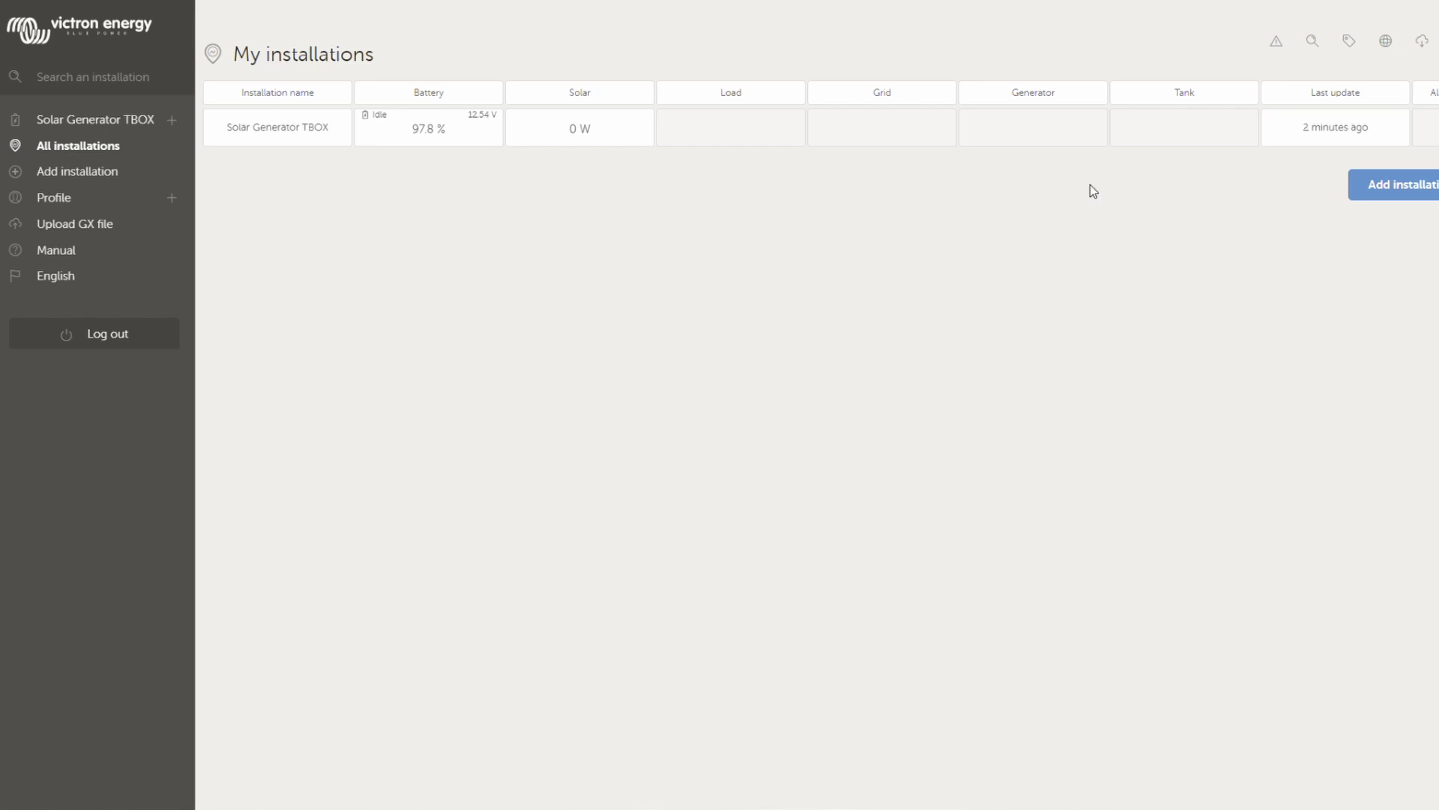
left_click(1416, 187)
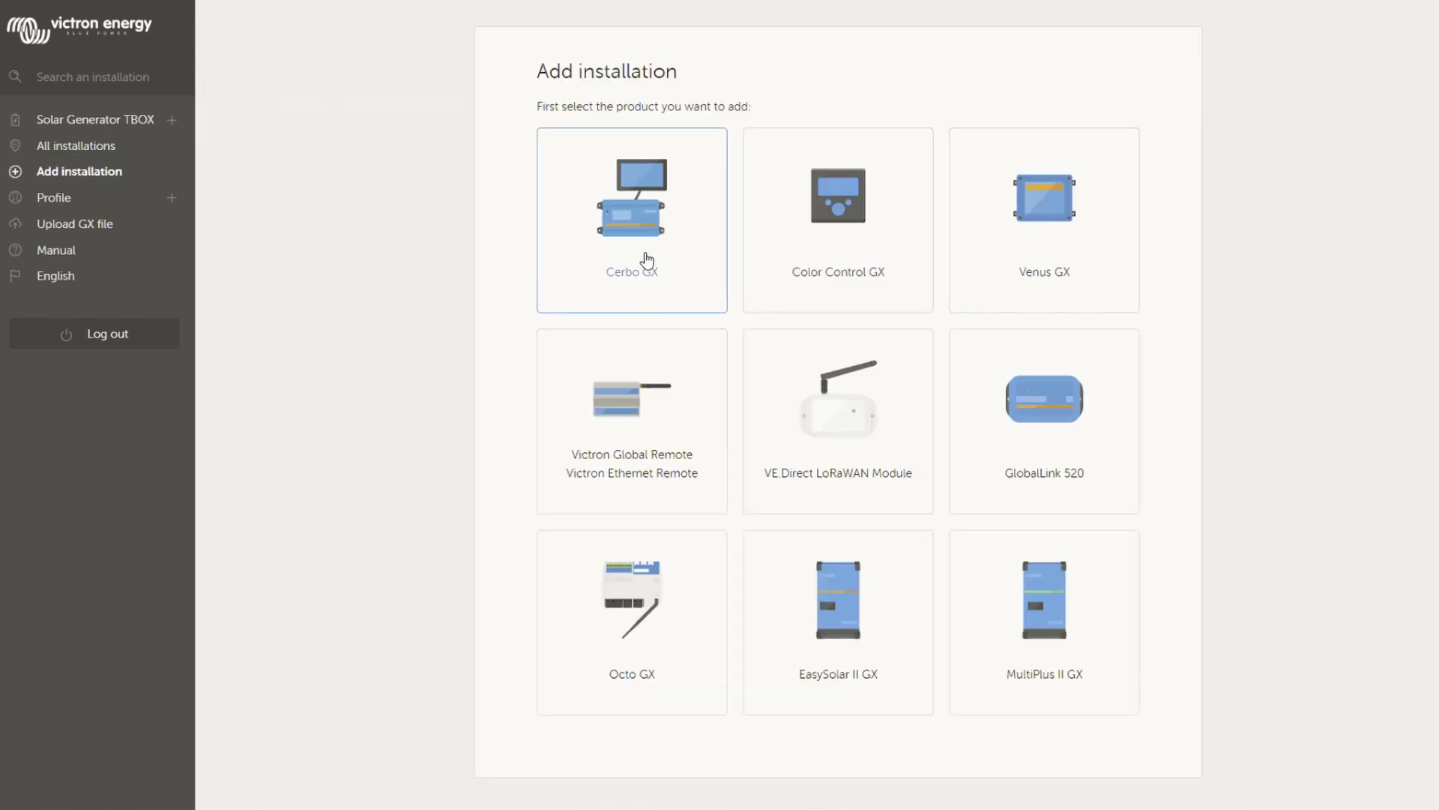
Pick the Venus GX product, enter its VRM Portal ID, then open the Solar Generator TBOX dashboard.
left_click(1079, 230)
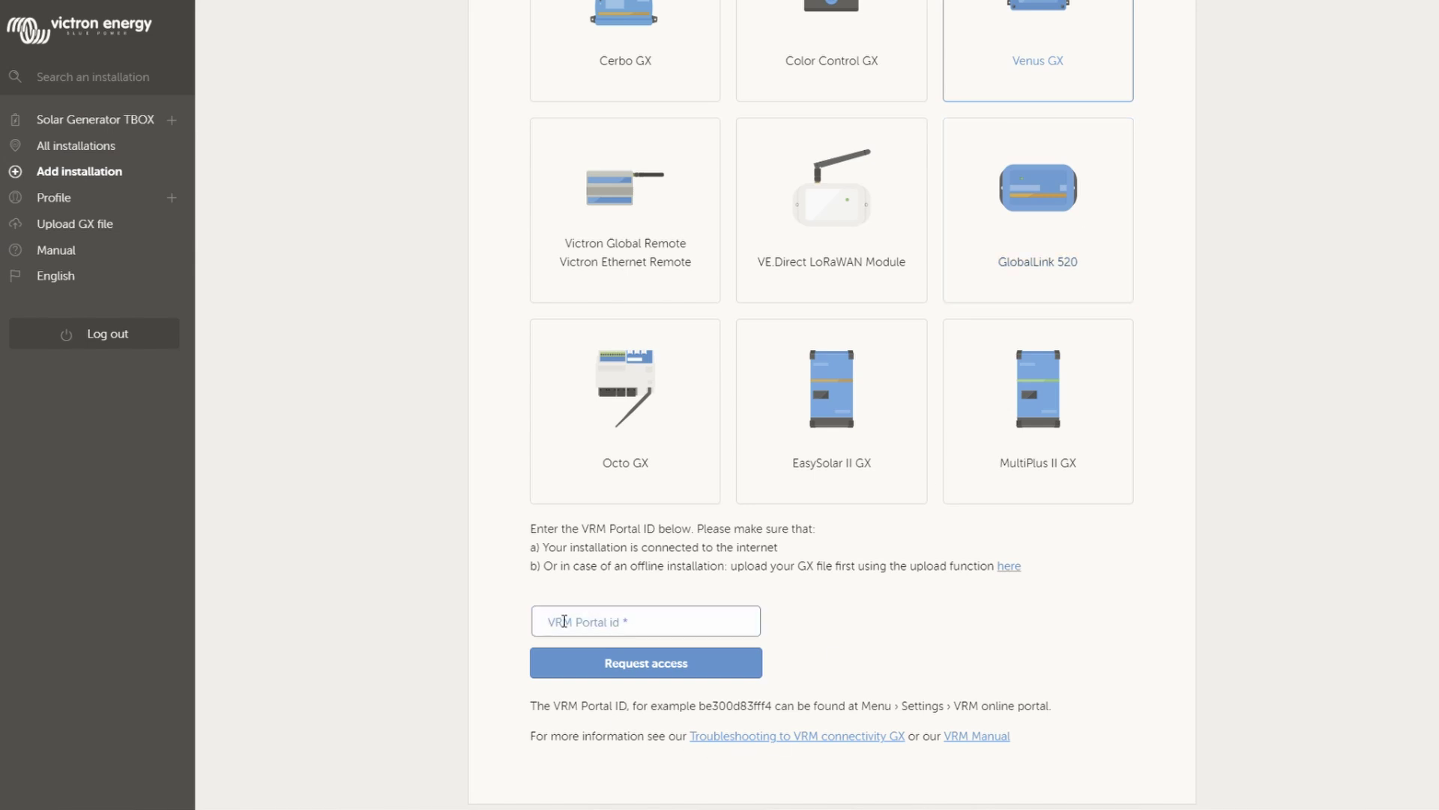
left_click(661, 631)
left_click(103, 123)
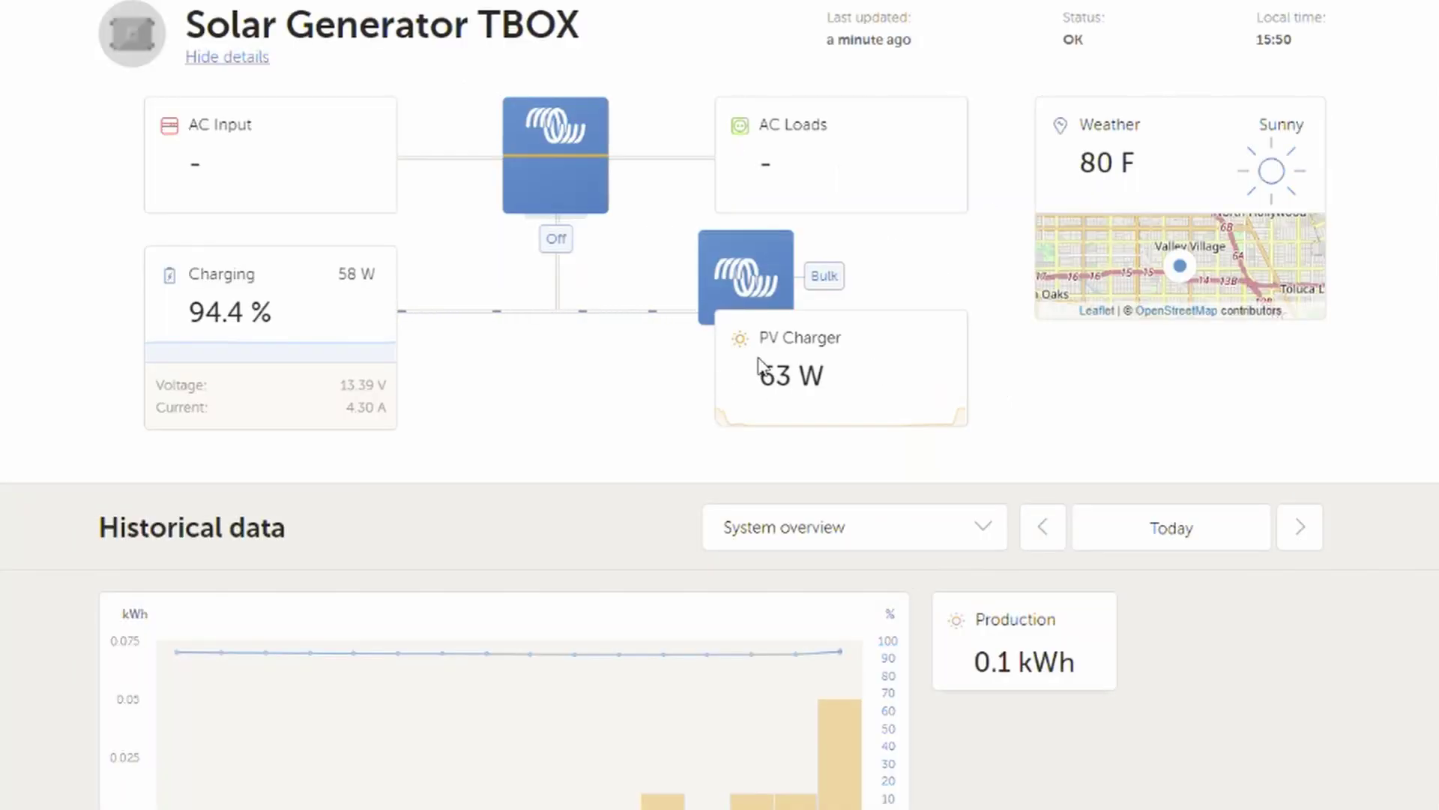
left_click_drag(762, 371, 832, 390)
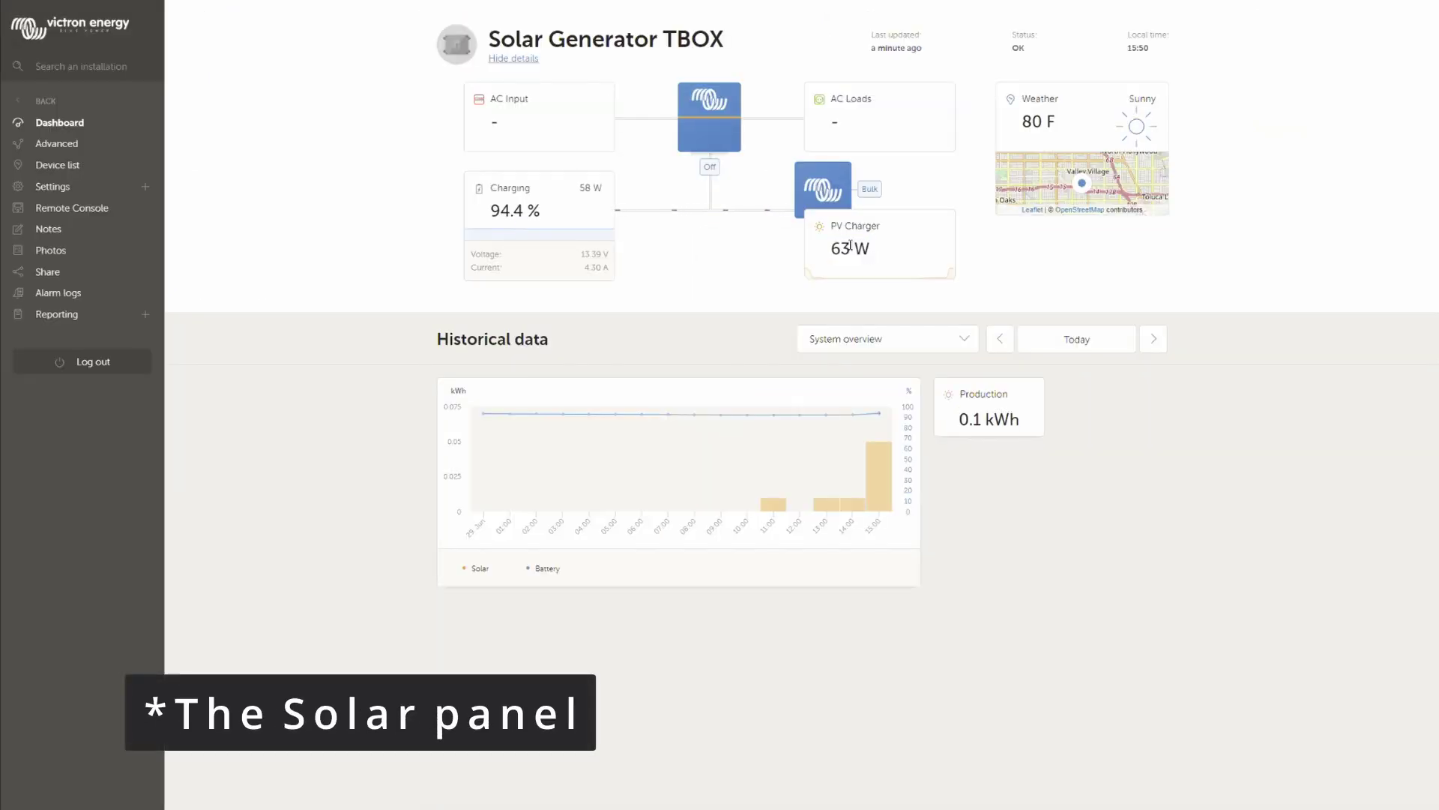
left_click(969, 339)
left_click(848, 396)
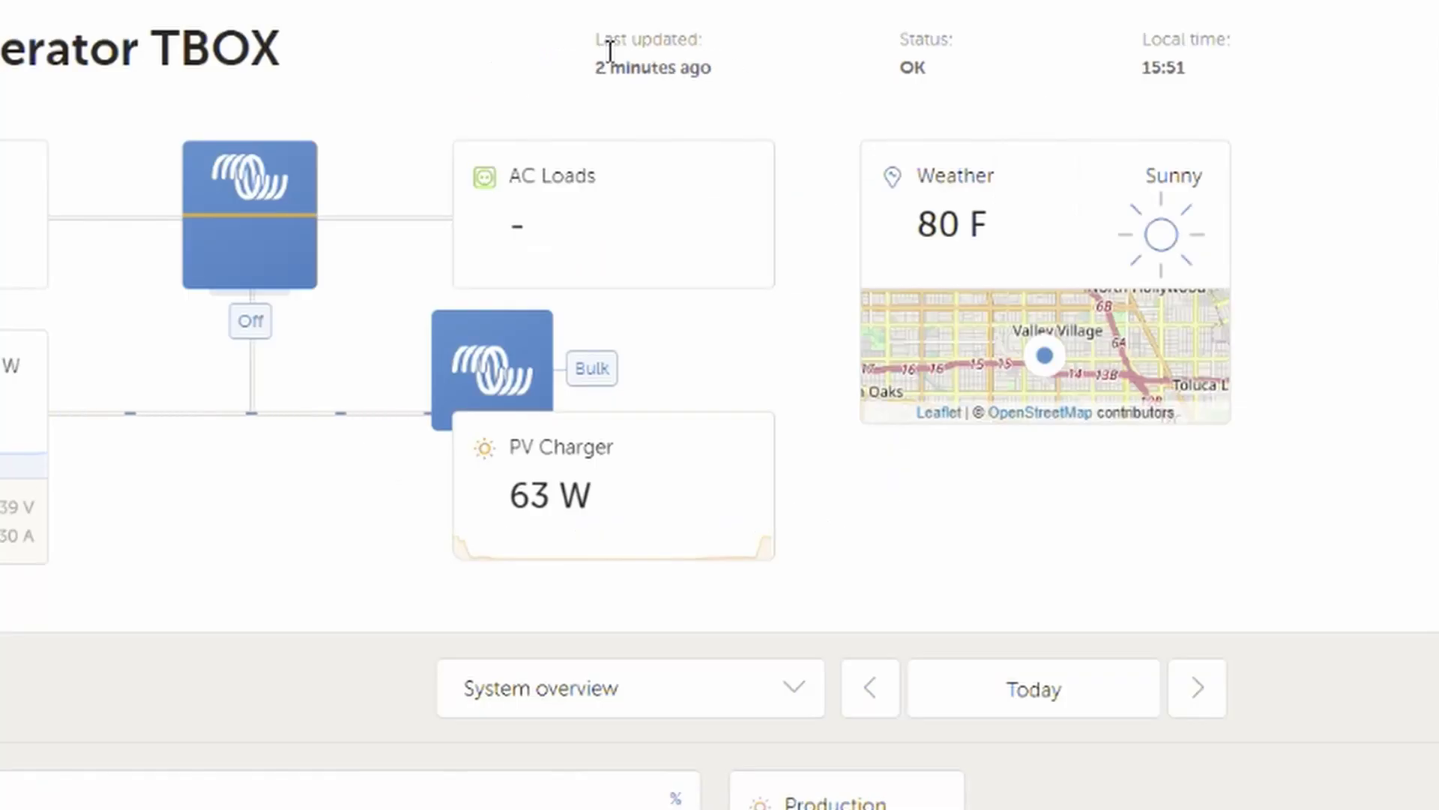
left_click_drag(878, 41, 937, 41)
left_click(883, 50)
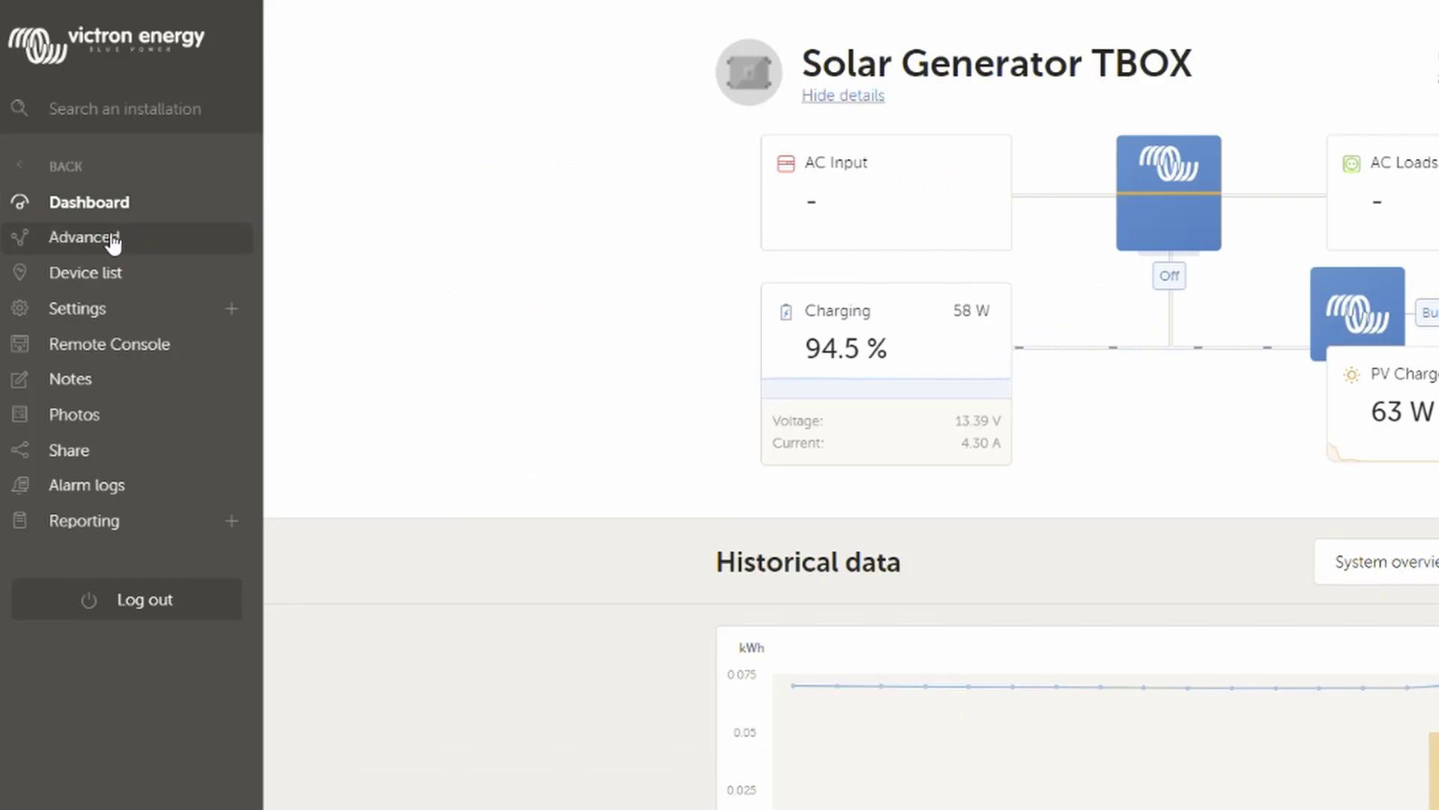
left_click(112, 238)
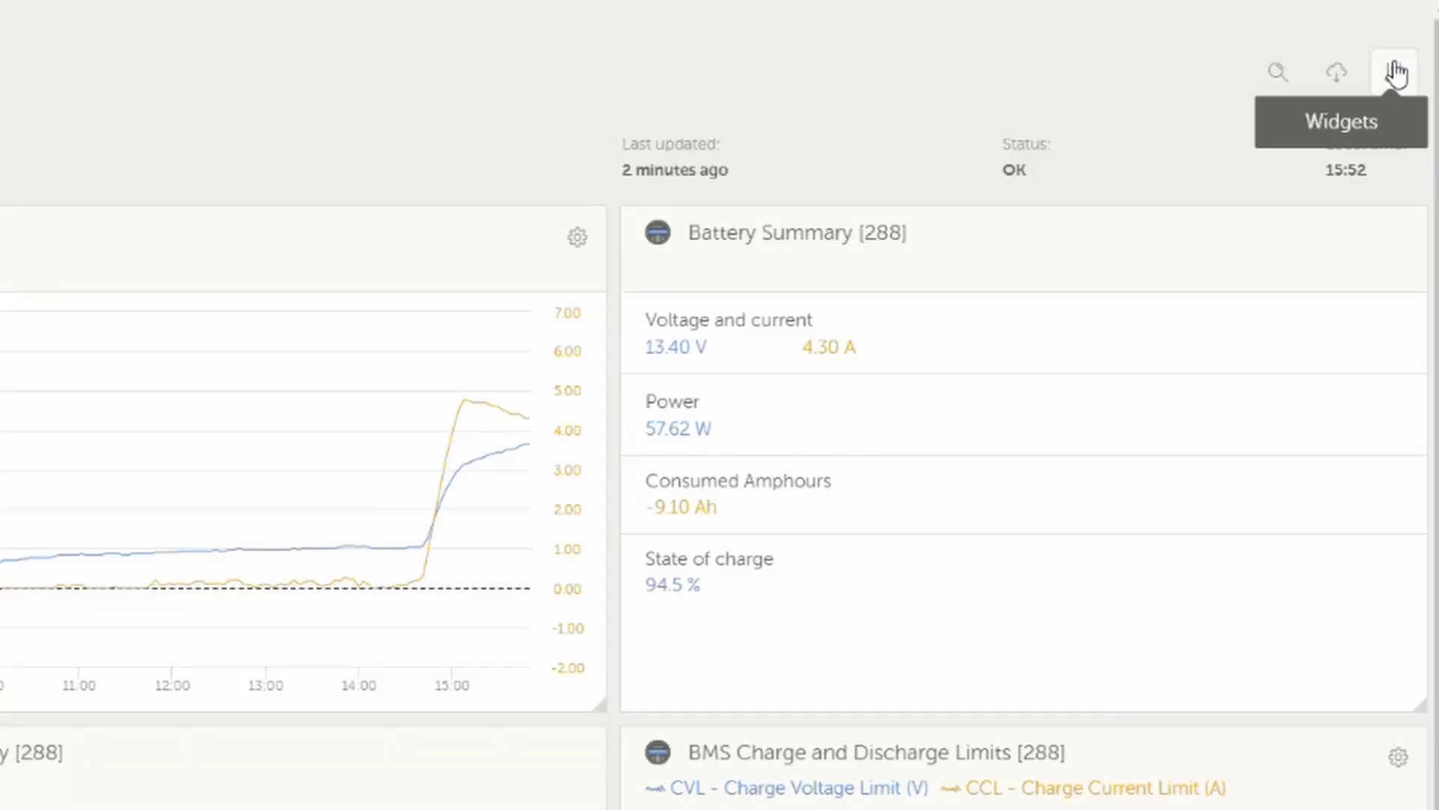
Add the Solar Charger's widgets to the Advanced charts through the Widgets selector.
left_click(1395, 73)
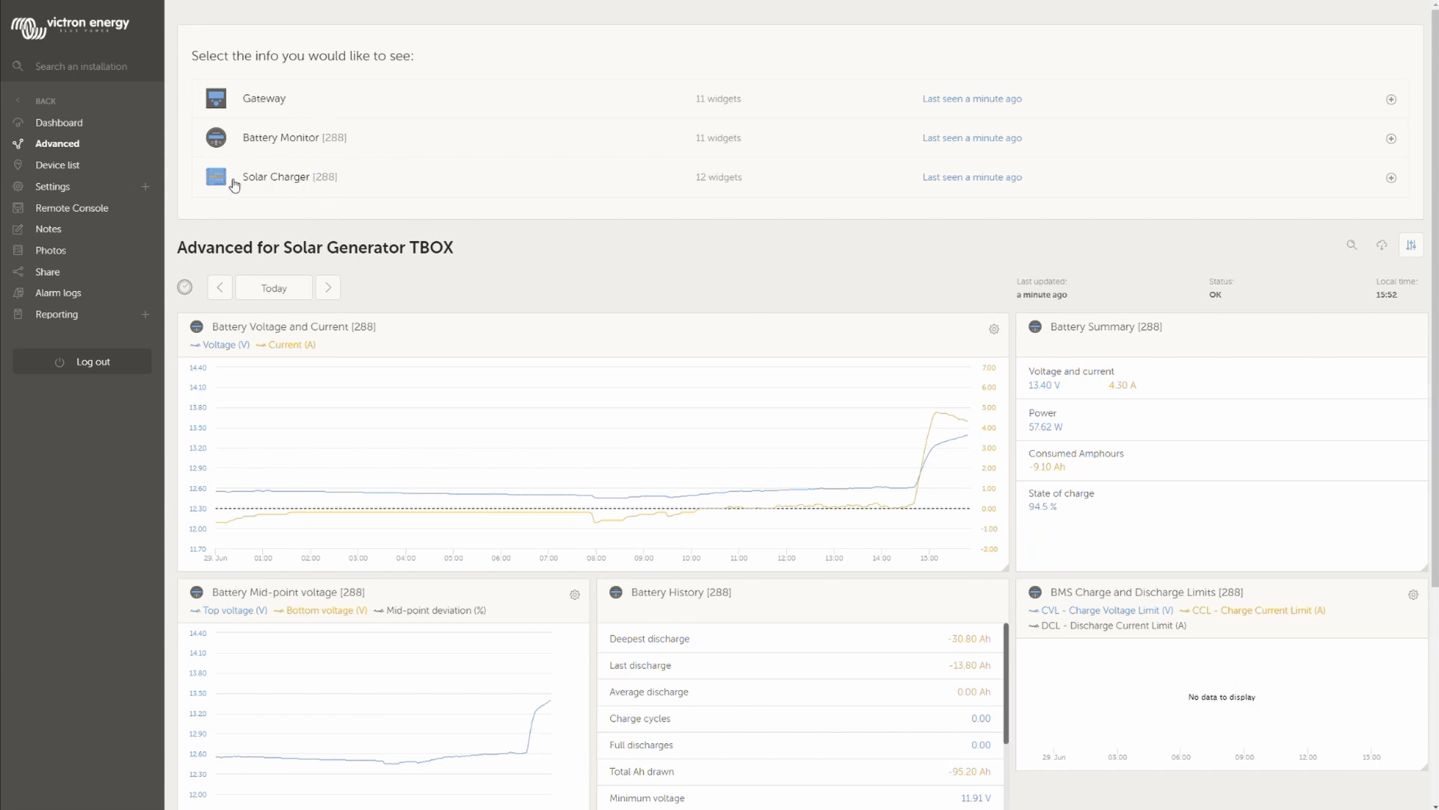
left_click(353, 190)
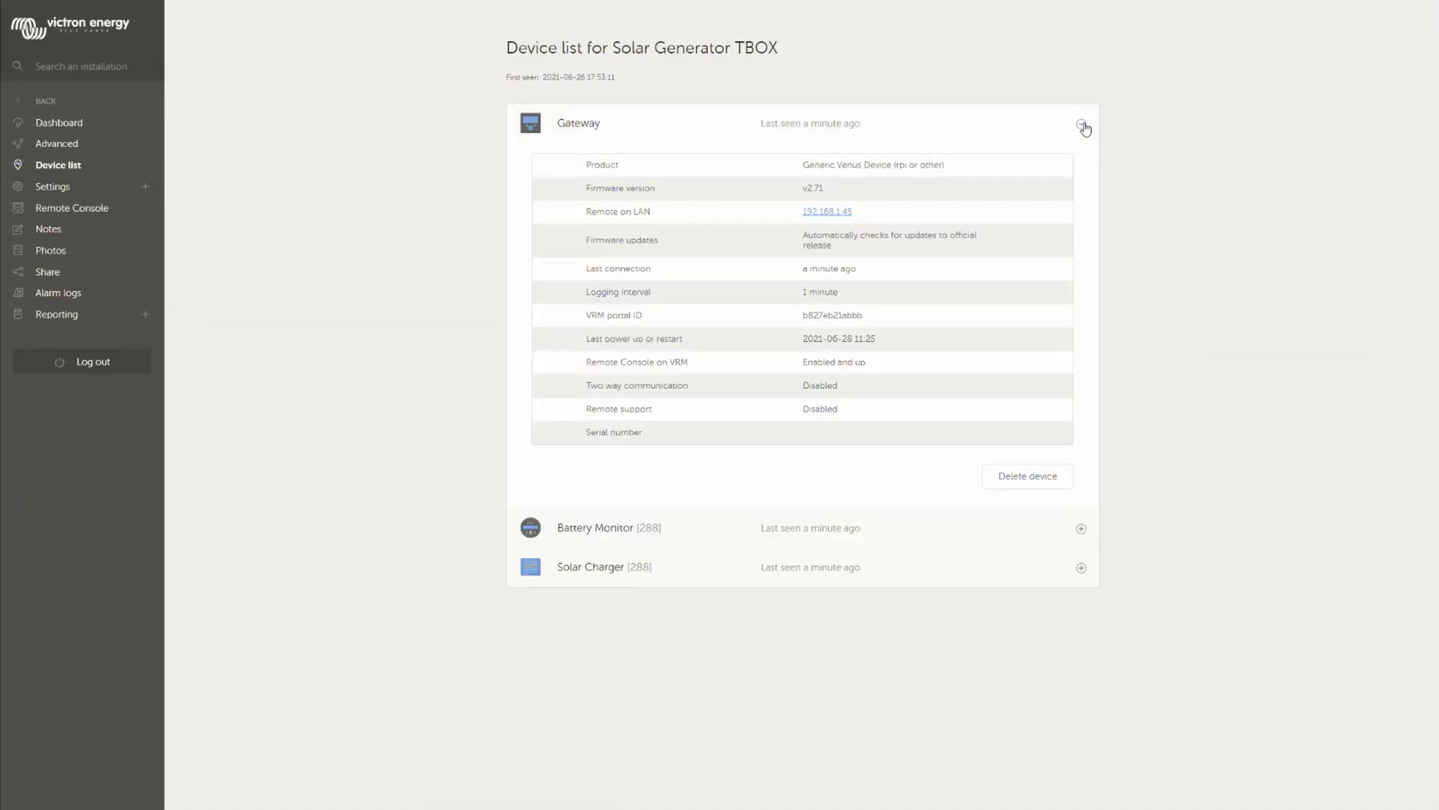
Expand the Gateway, Battery Monitor (SmartShunt 500A) and Solar Charger details in the device list.
left_click_drag(802, 166, 951, 167)
left_click(1081, 124)
left_click(1081, 163)
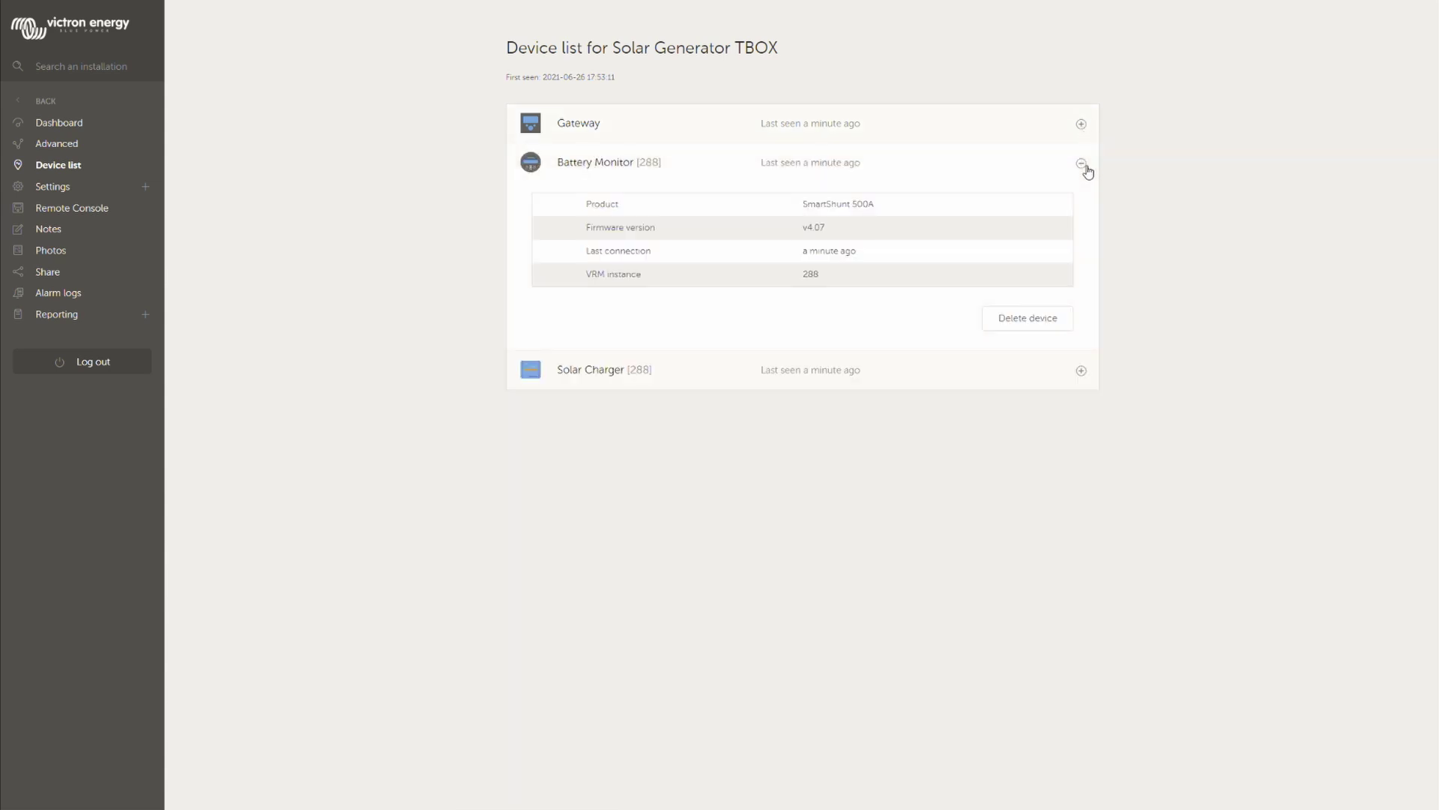
left_click(1086, 371)
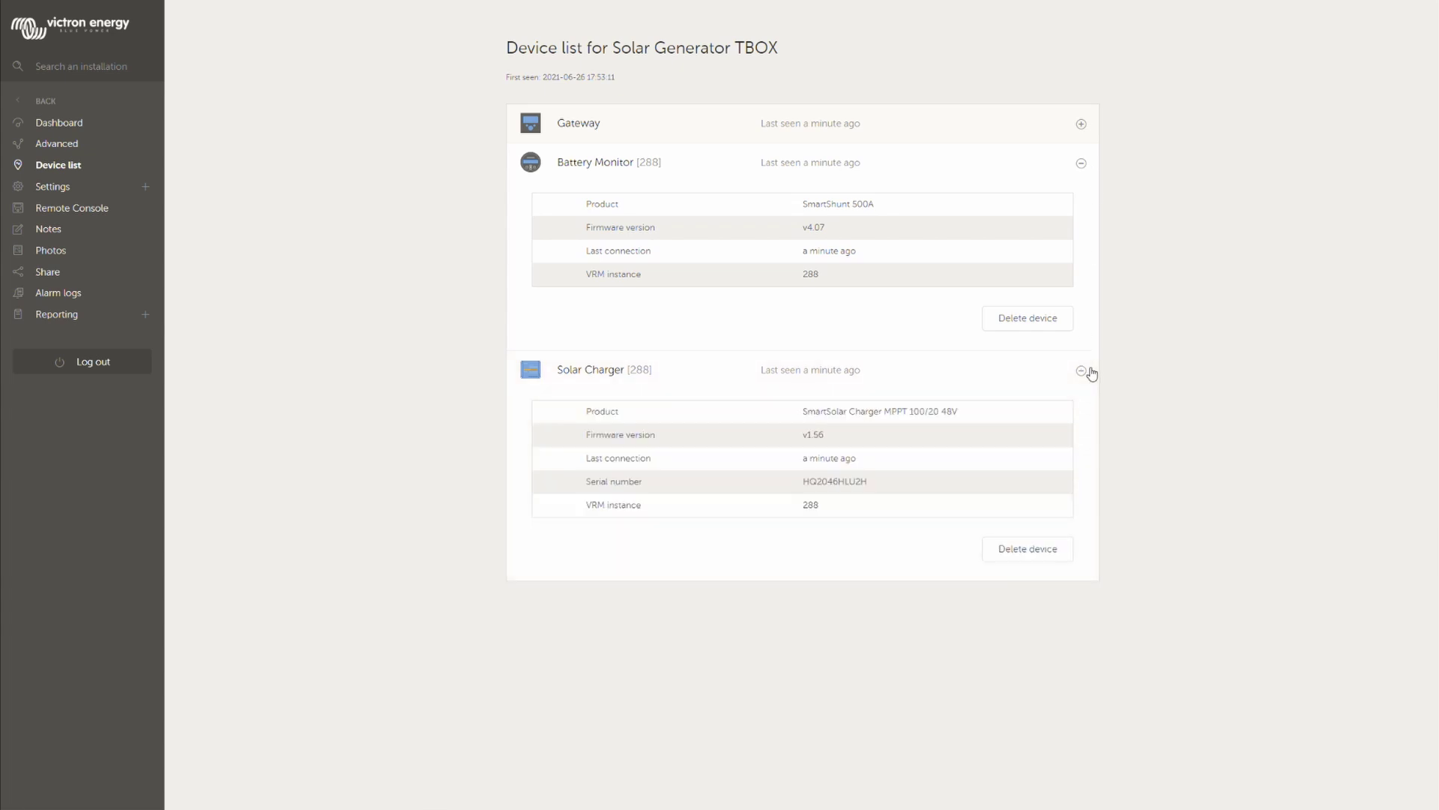
left_click(1088, 371)
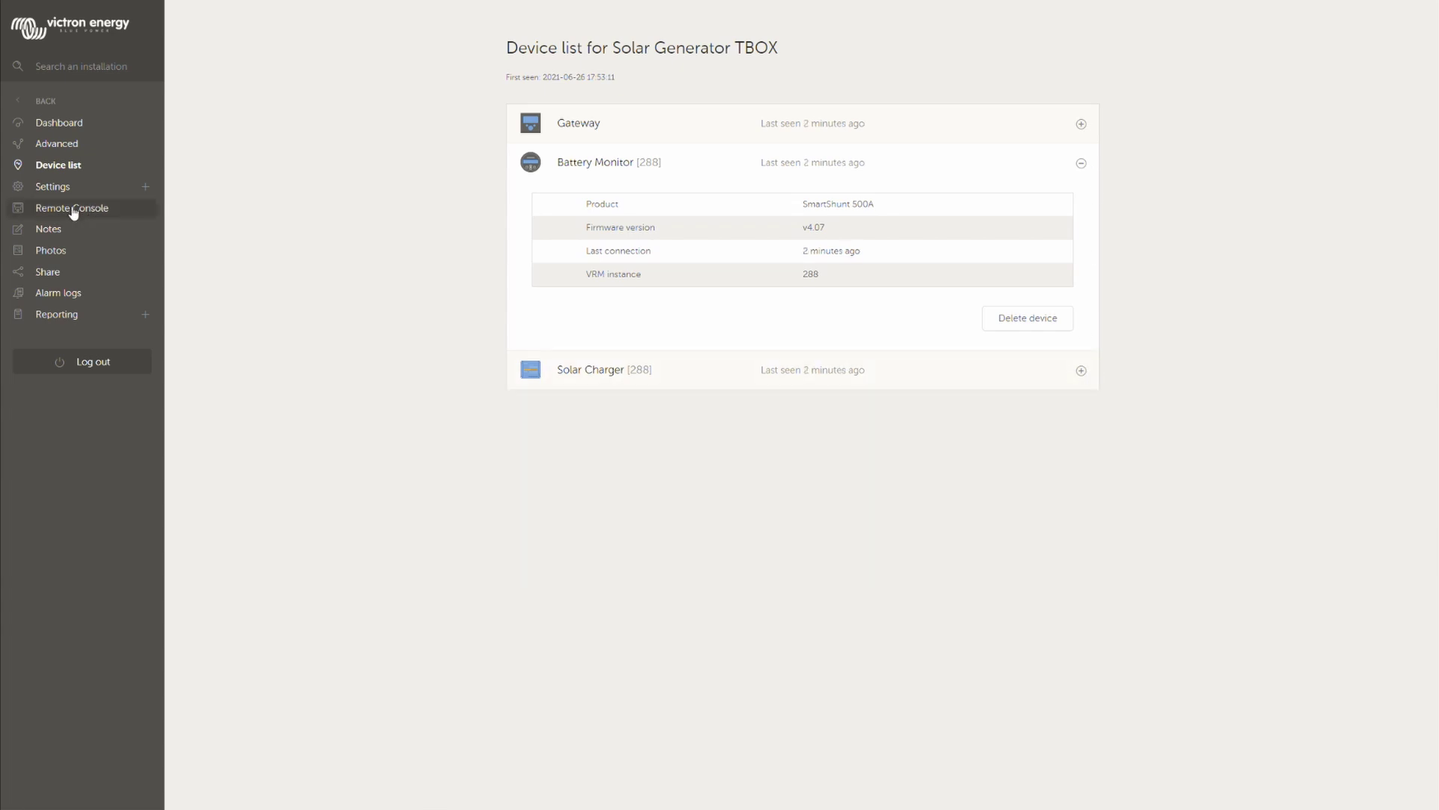
left_click(72, 210)
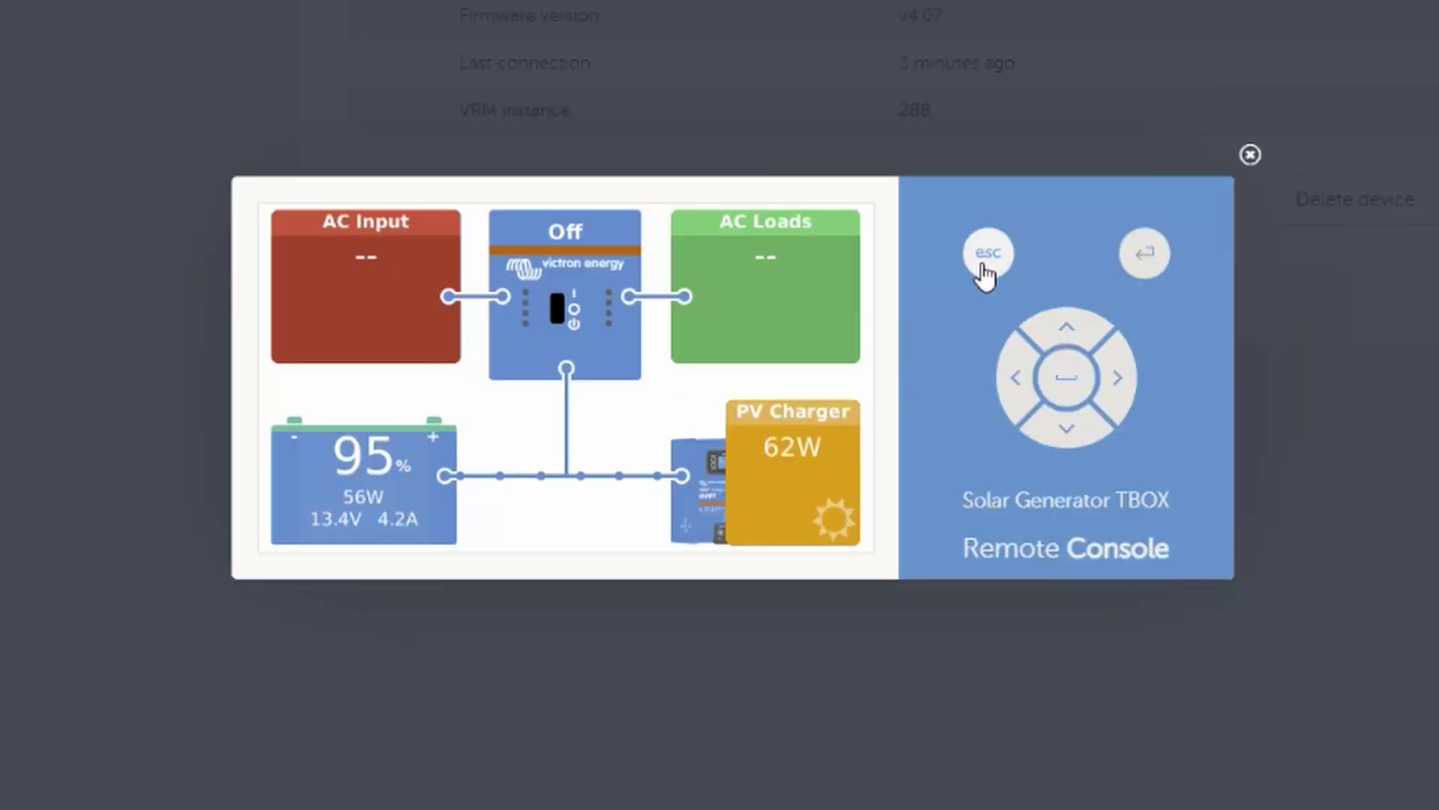
Go from the console's device list to the SmartShunt page and its discharge history, then back out.
left_click(846, 346)
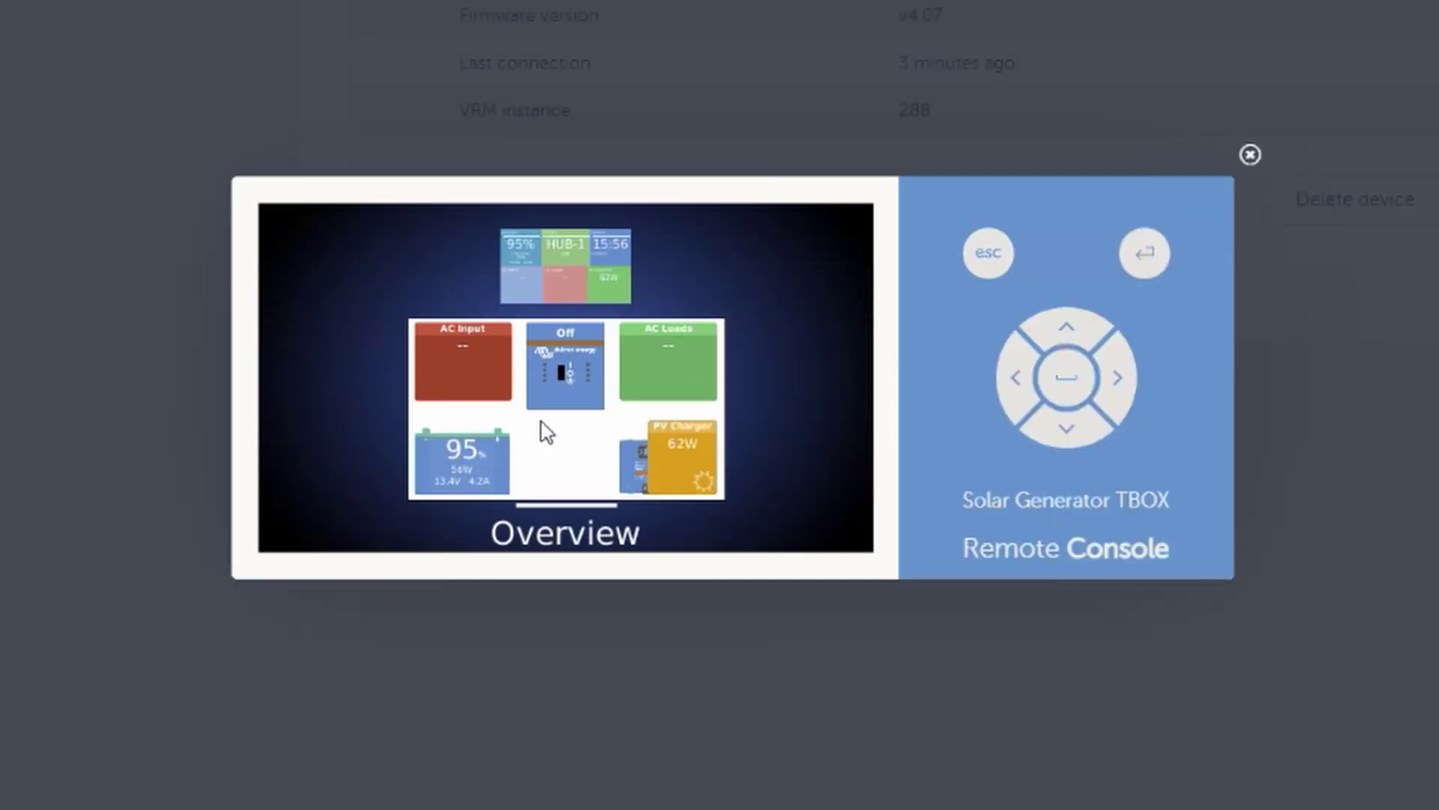
mouse_move(353, 457)
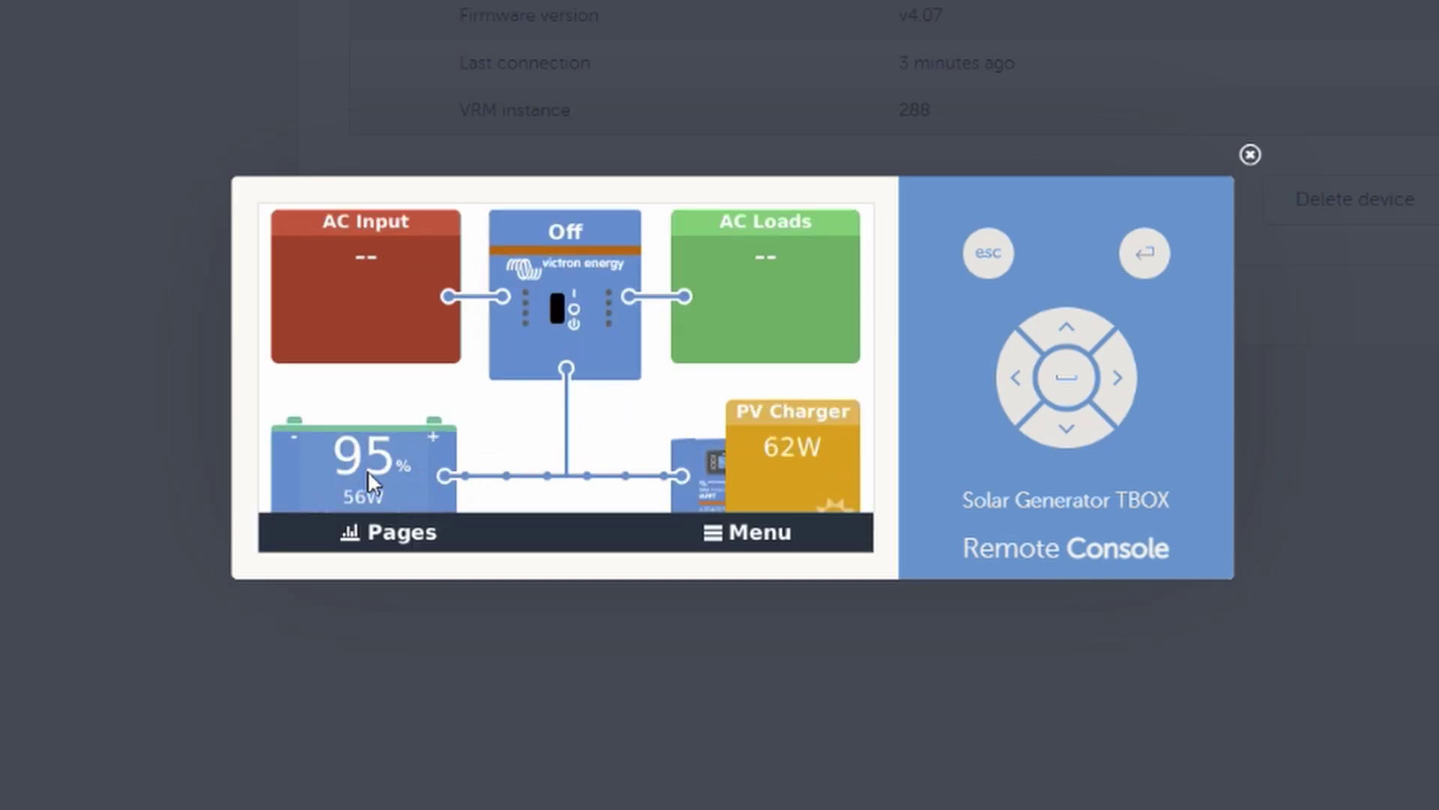
left_click(758, 537)
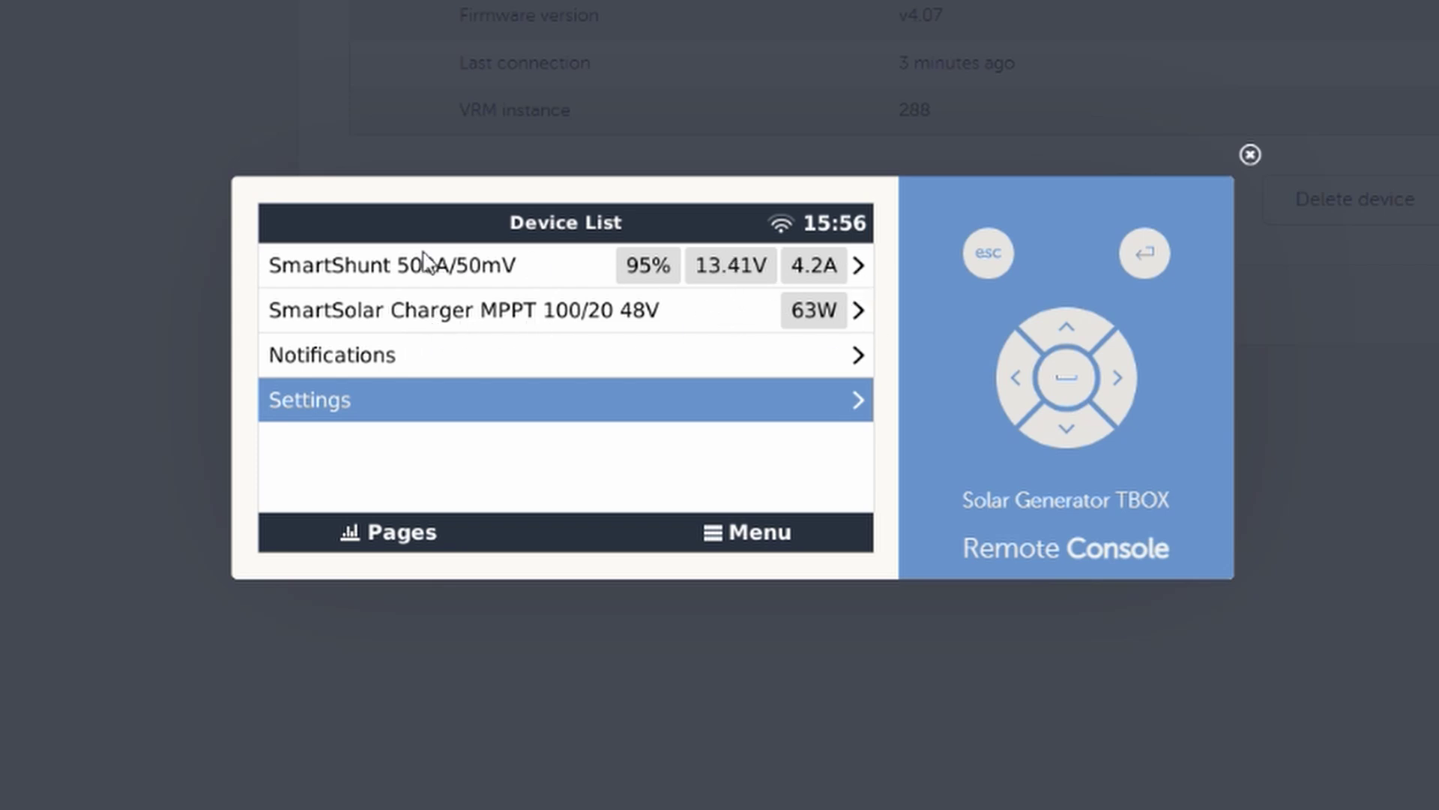
left_click(443, 279)
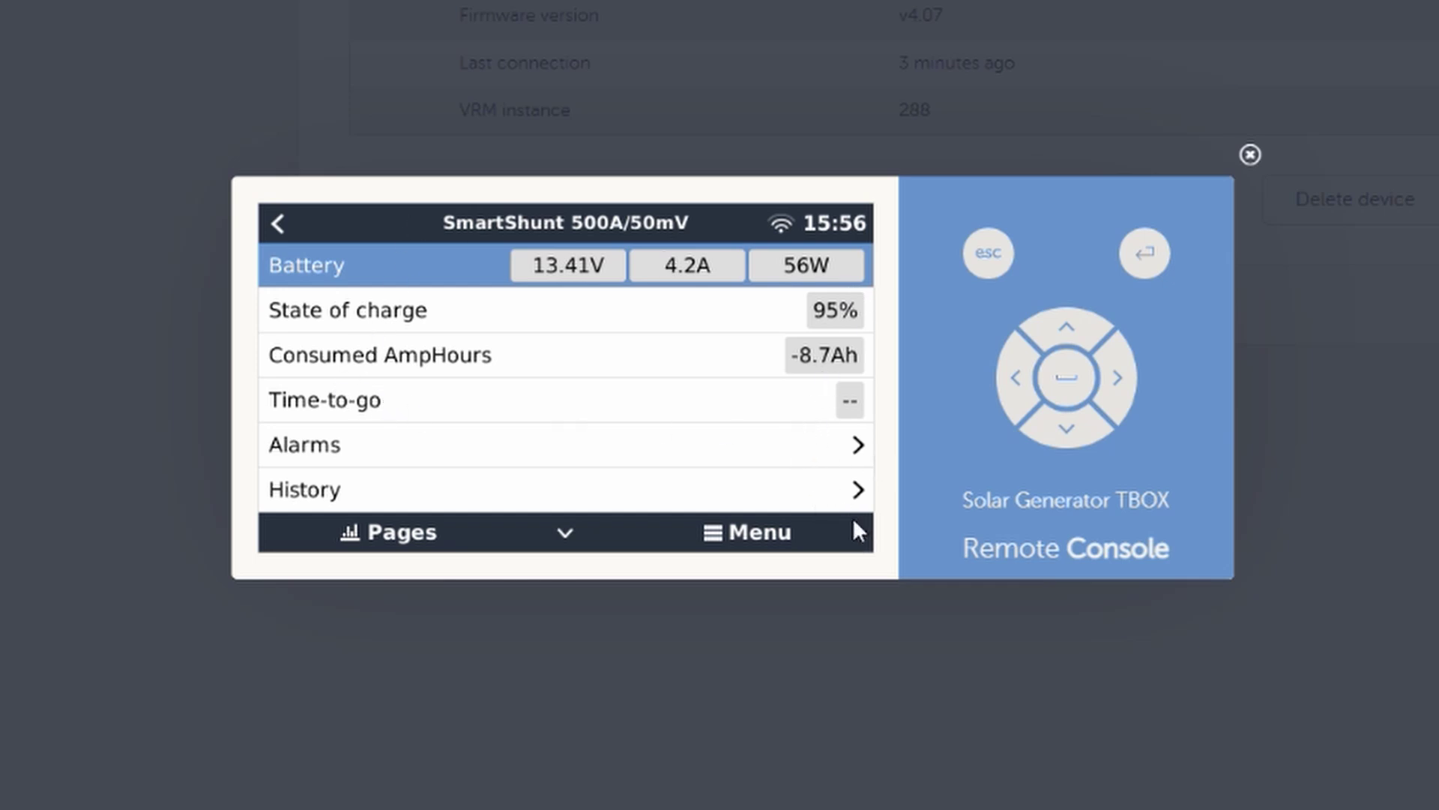
left_click(848, 496)
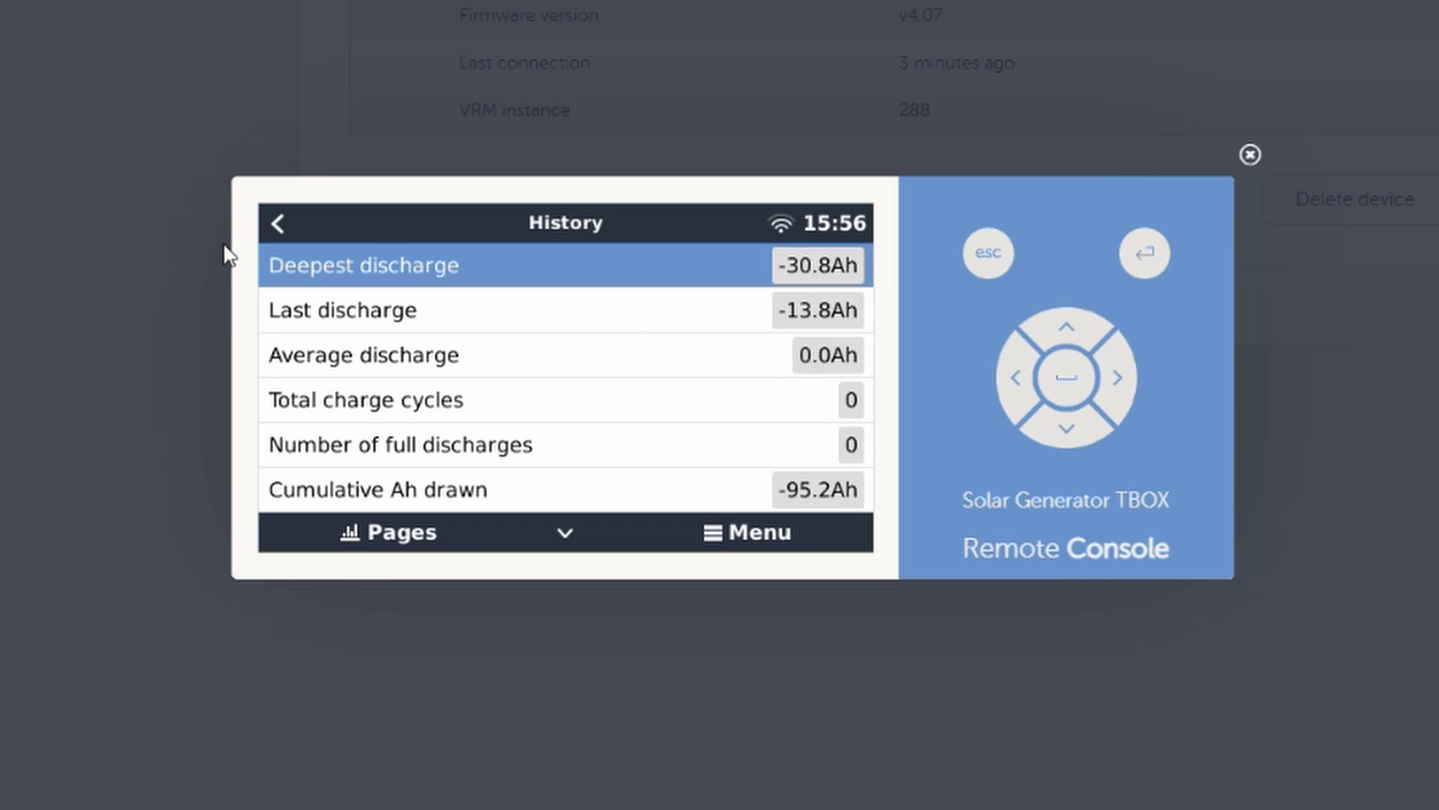
left_click(281, 227)
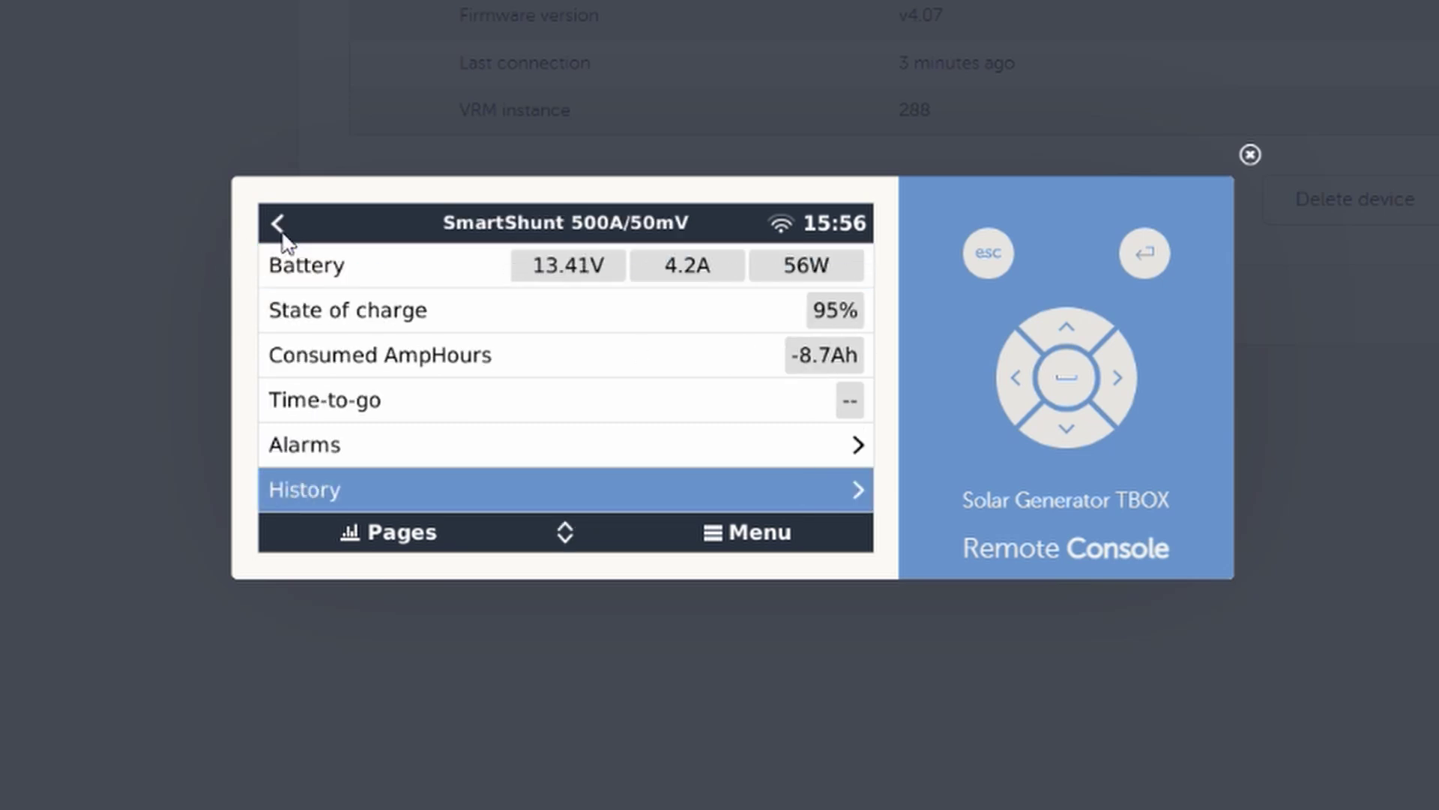
left_click(286, 239)
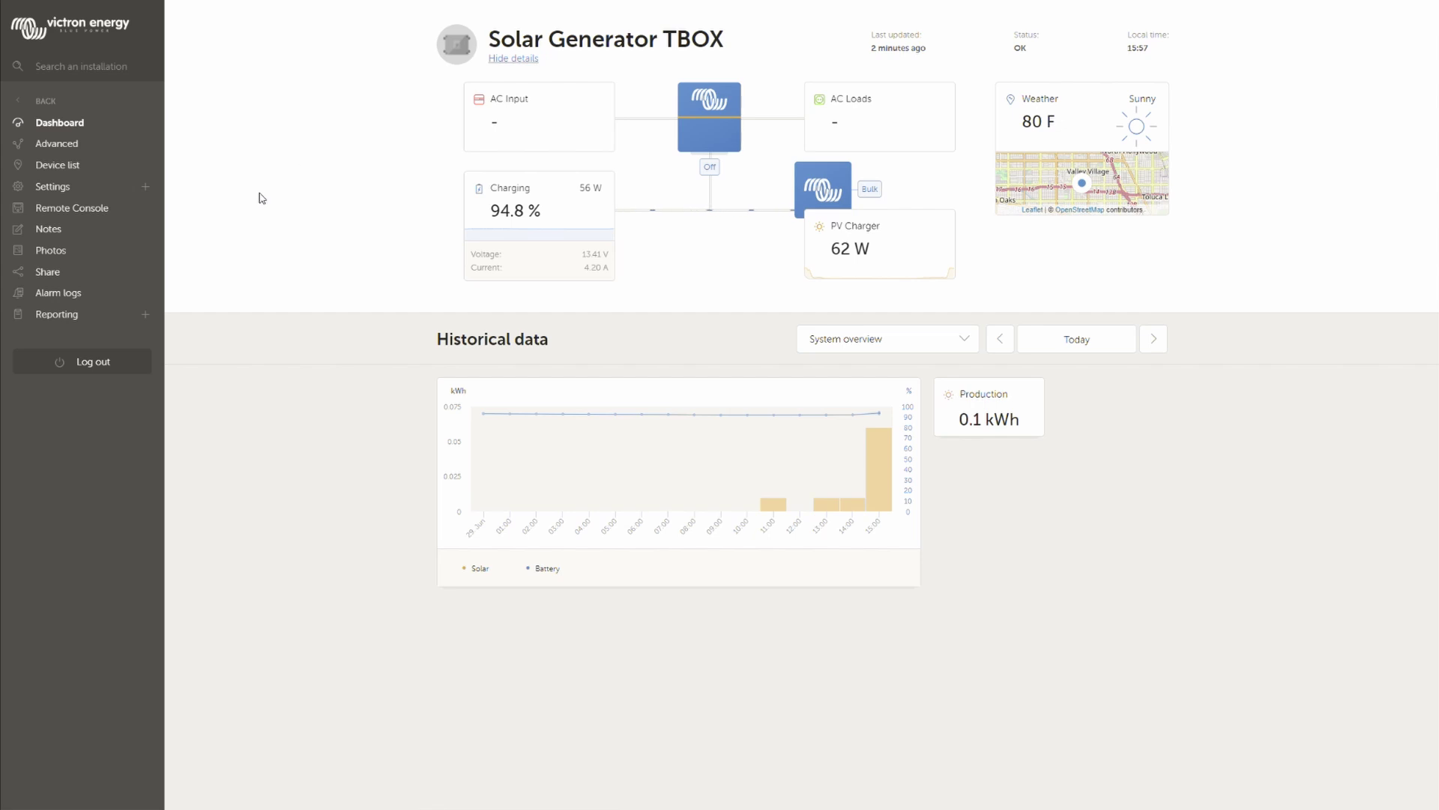
Read a past value from the battery sparkline on the Solar Generator TBOX dashboard.
mouse_move(576, 239)
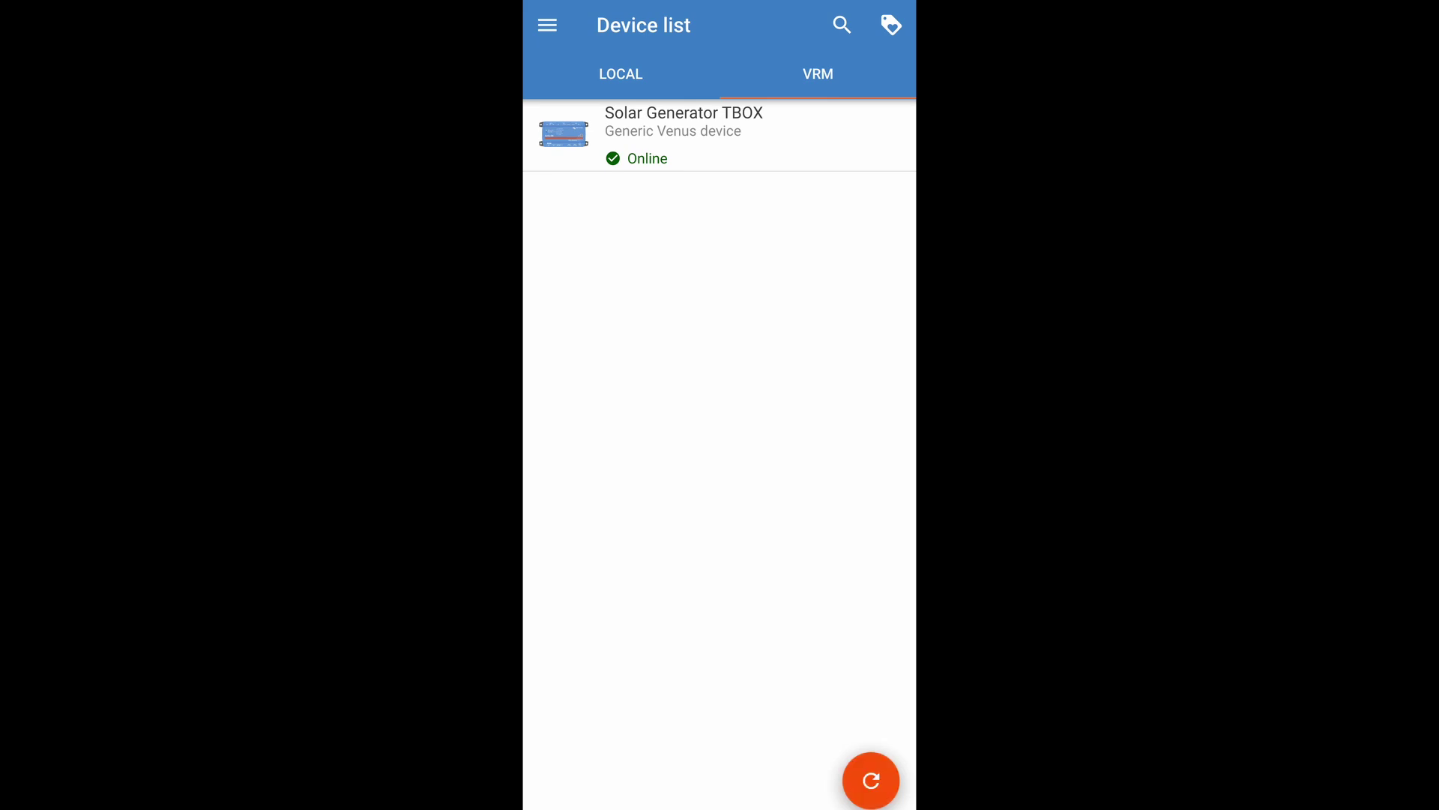
Open Solar Generator TBOX from VictronConnect's VRM tab and launch it in the VRM online portal.
left_click(684, 135)
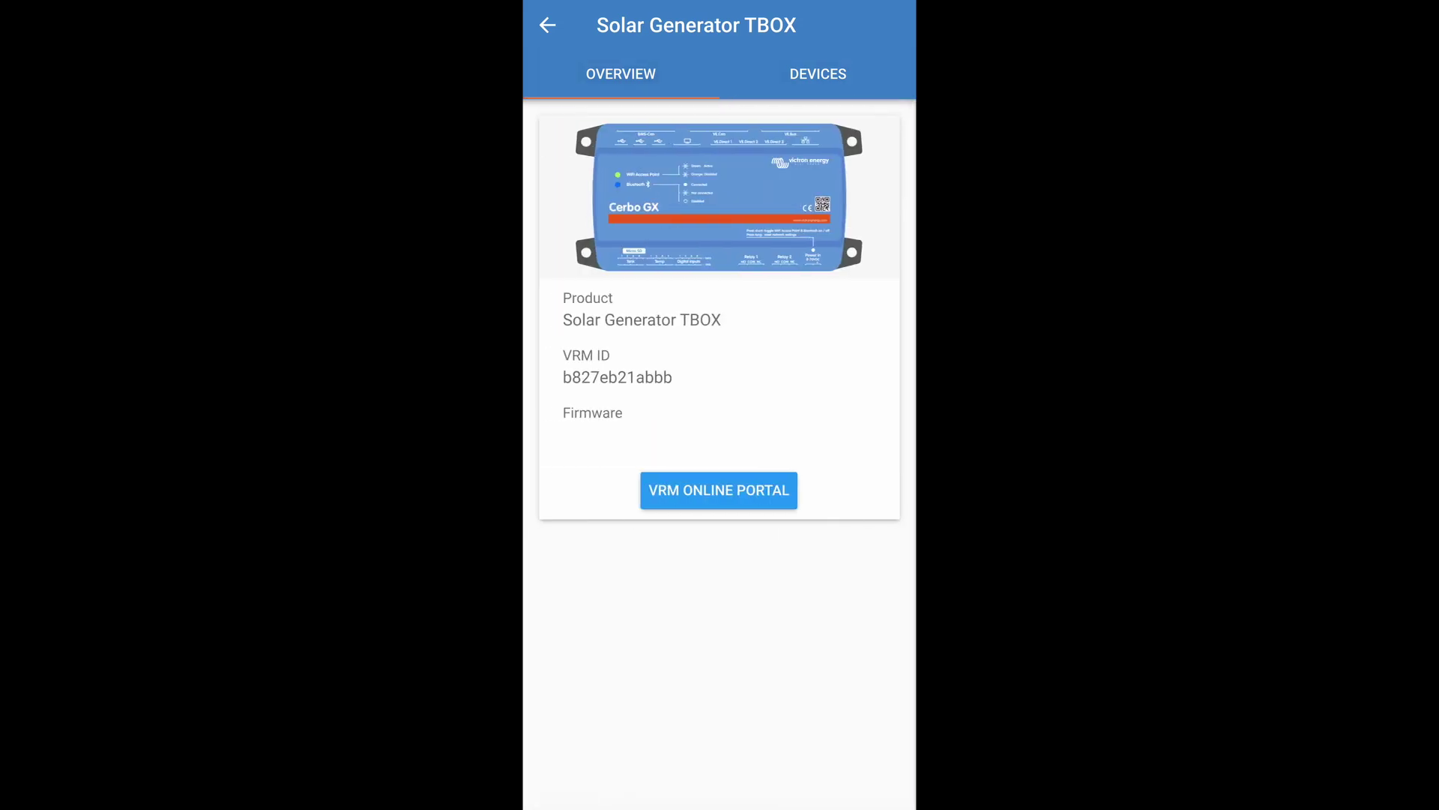
left_click(719, 489)
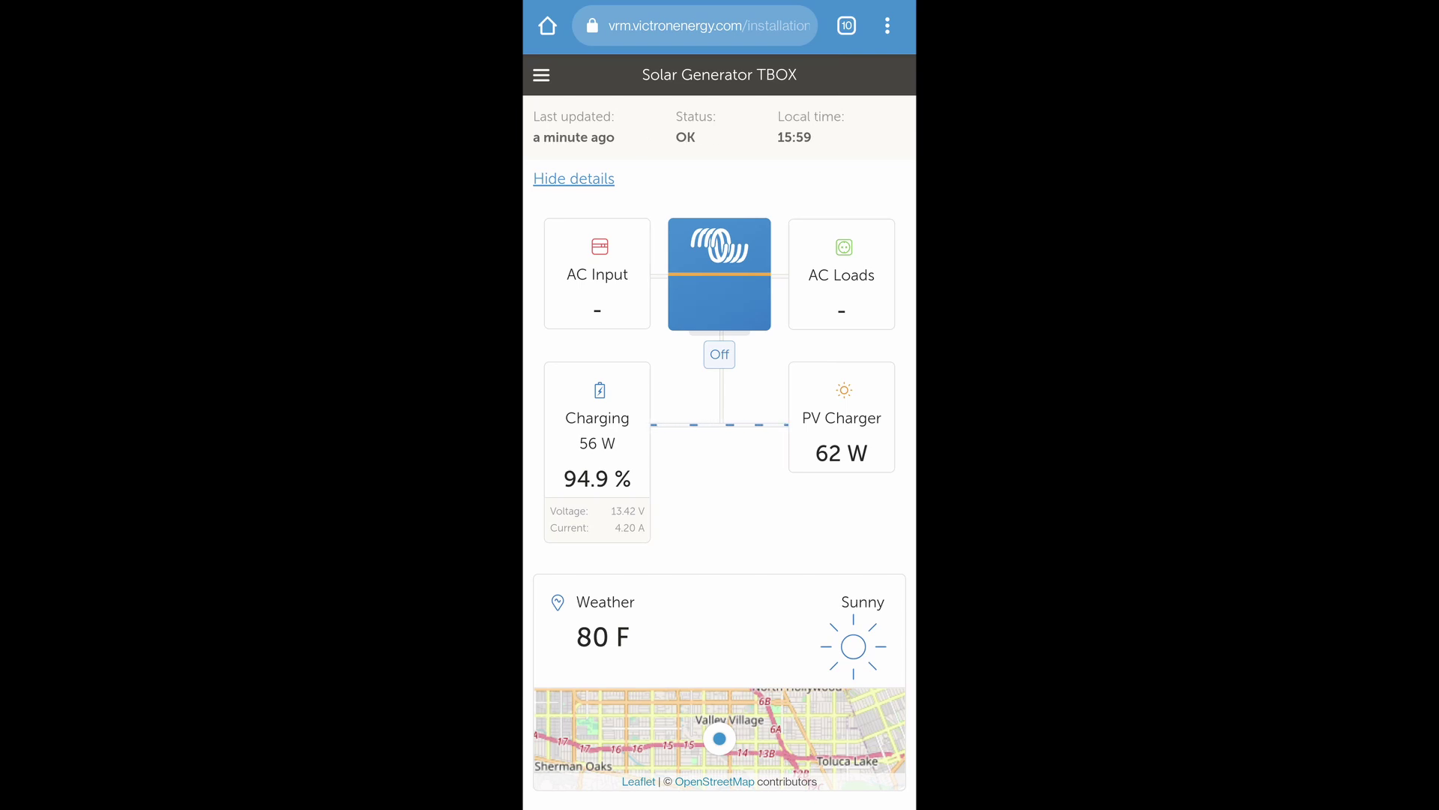
Switch the Historical data chart from Solar to System overview, then open the navigation menu.
scroll(720, 450, "down", 20)
scroll(719, 450, "up", 14)
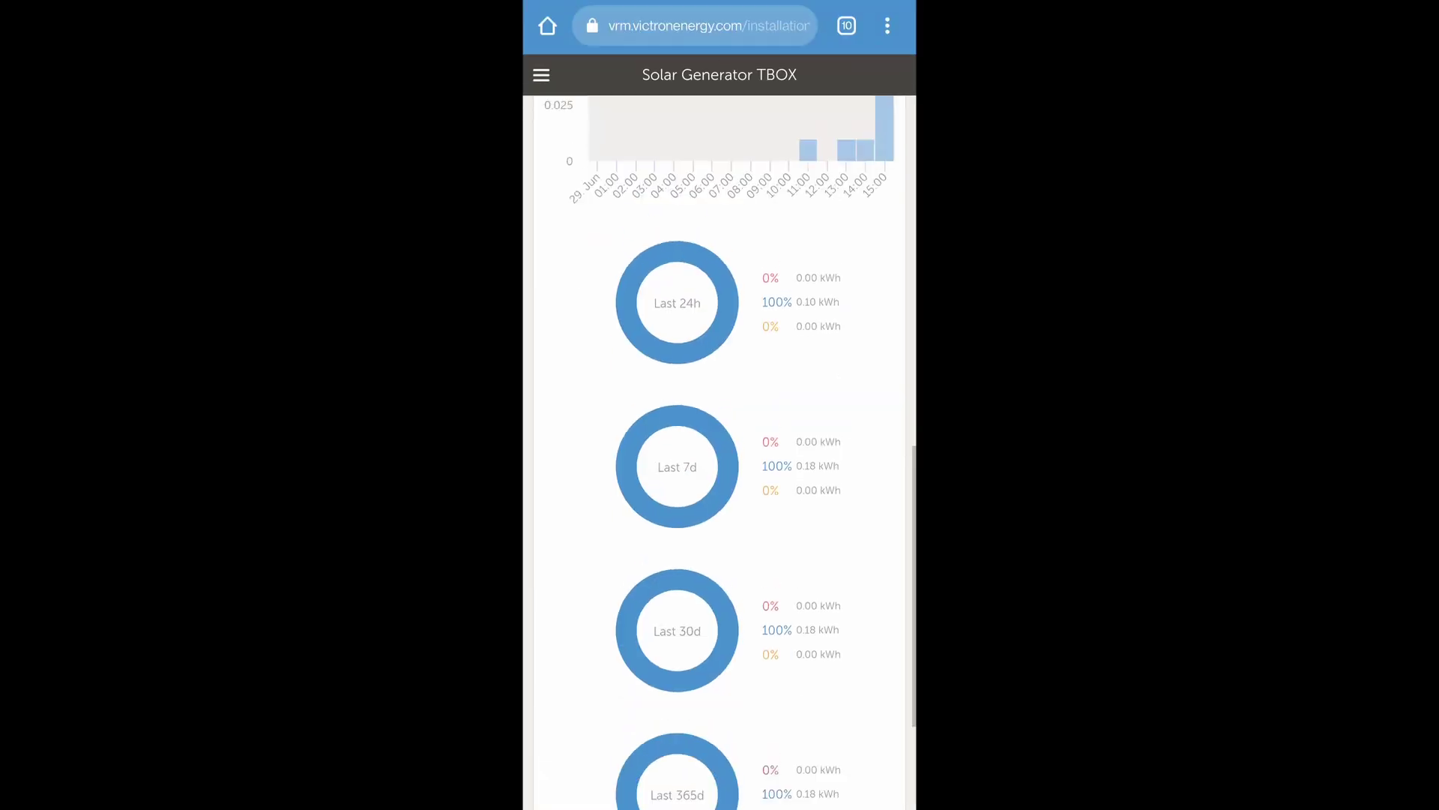
left_click(719, 562)
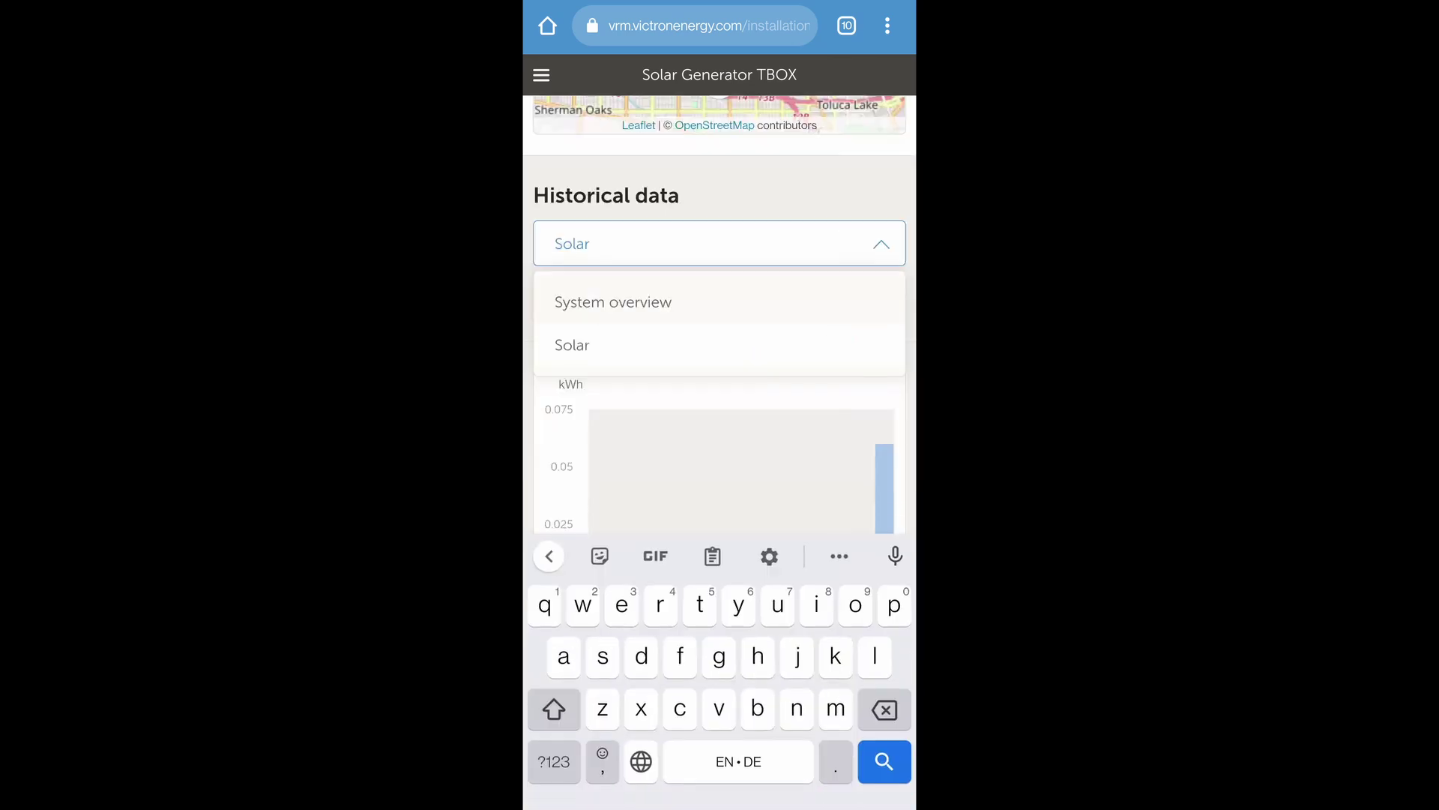
left_click(572, 345)
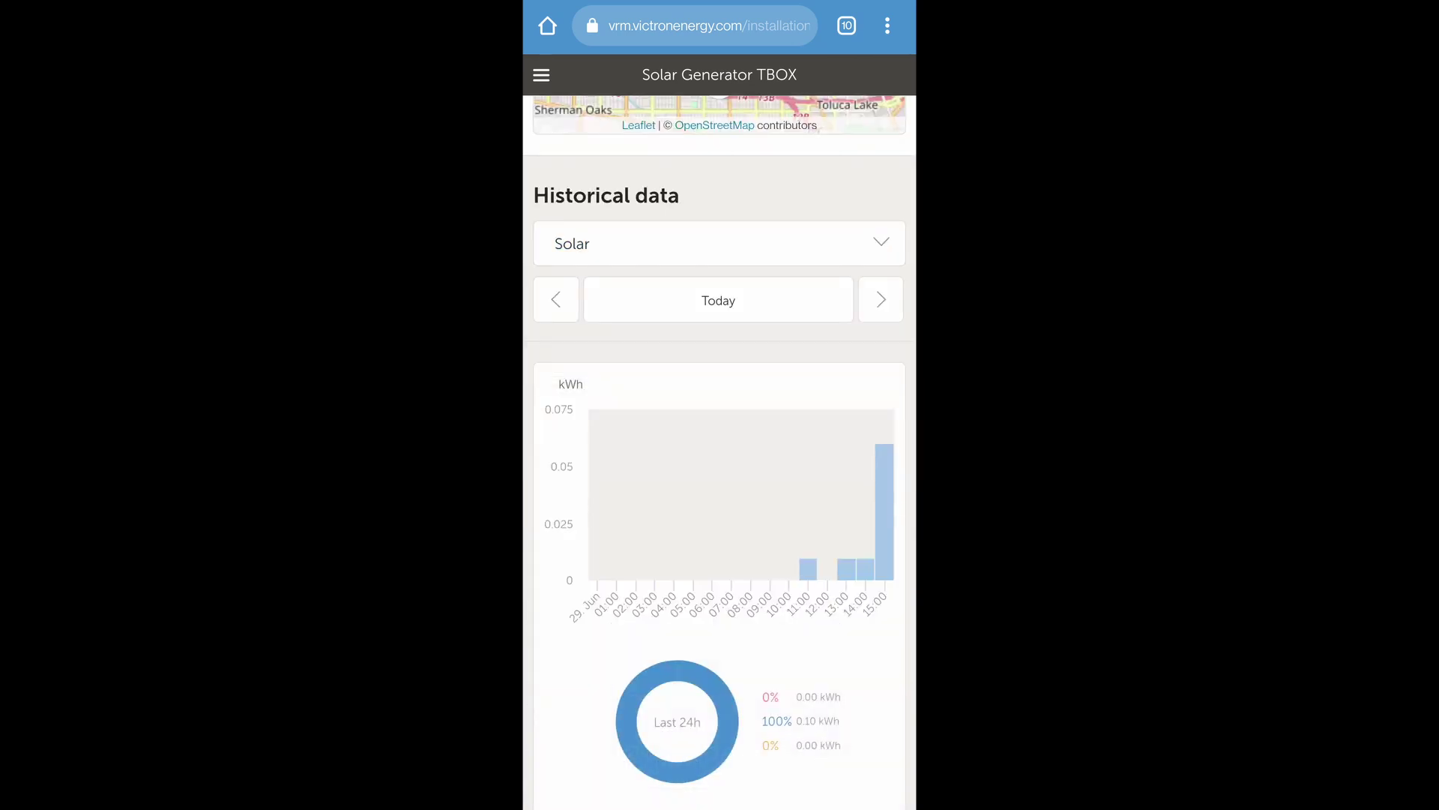
left_click(719, 244)
left_click(610, 299)
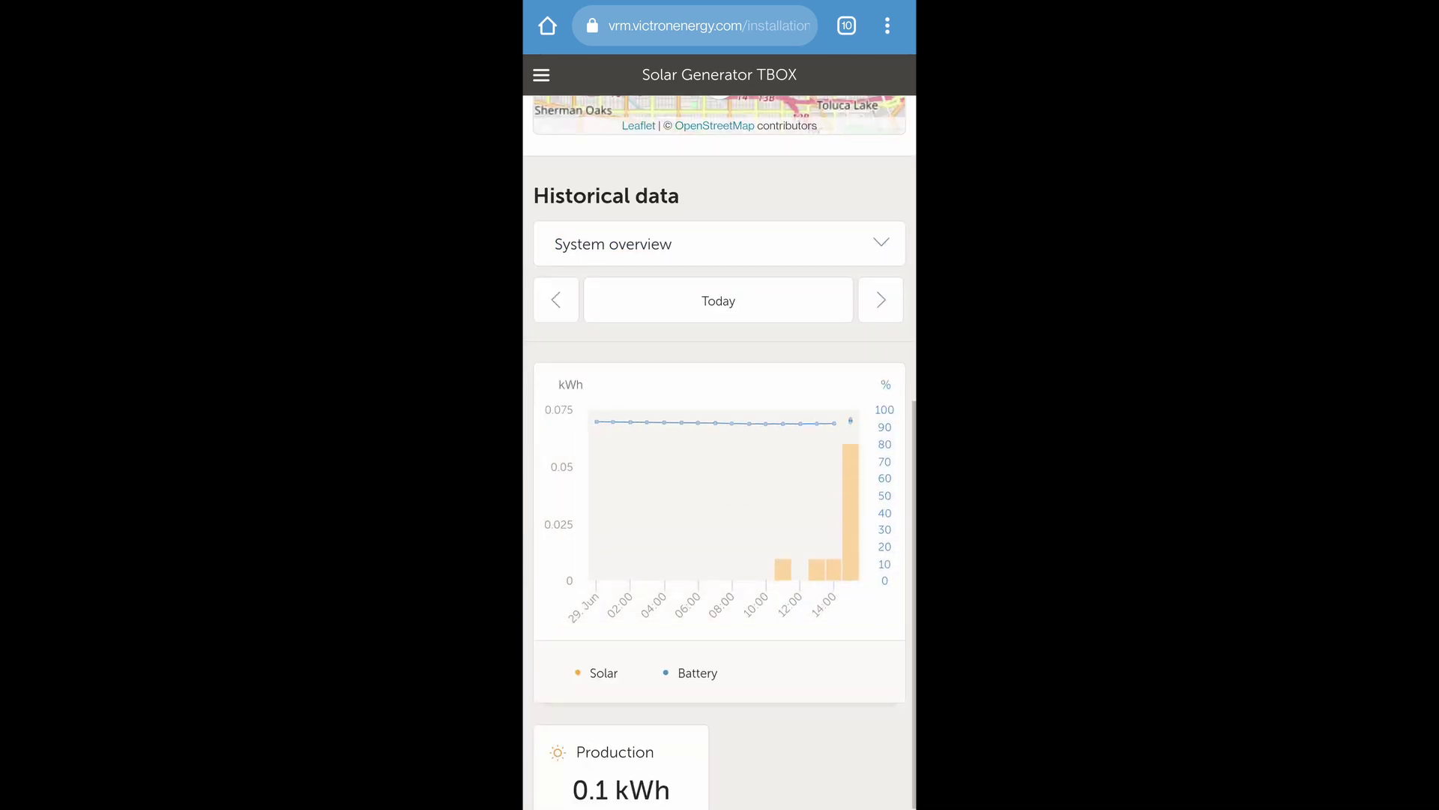
scroll(720, 449, "up", 10)
left_click(542, 74)
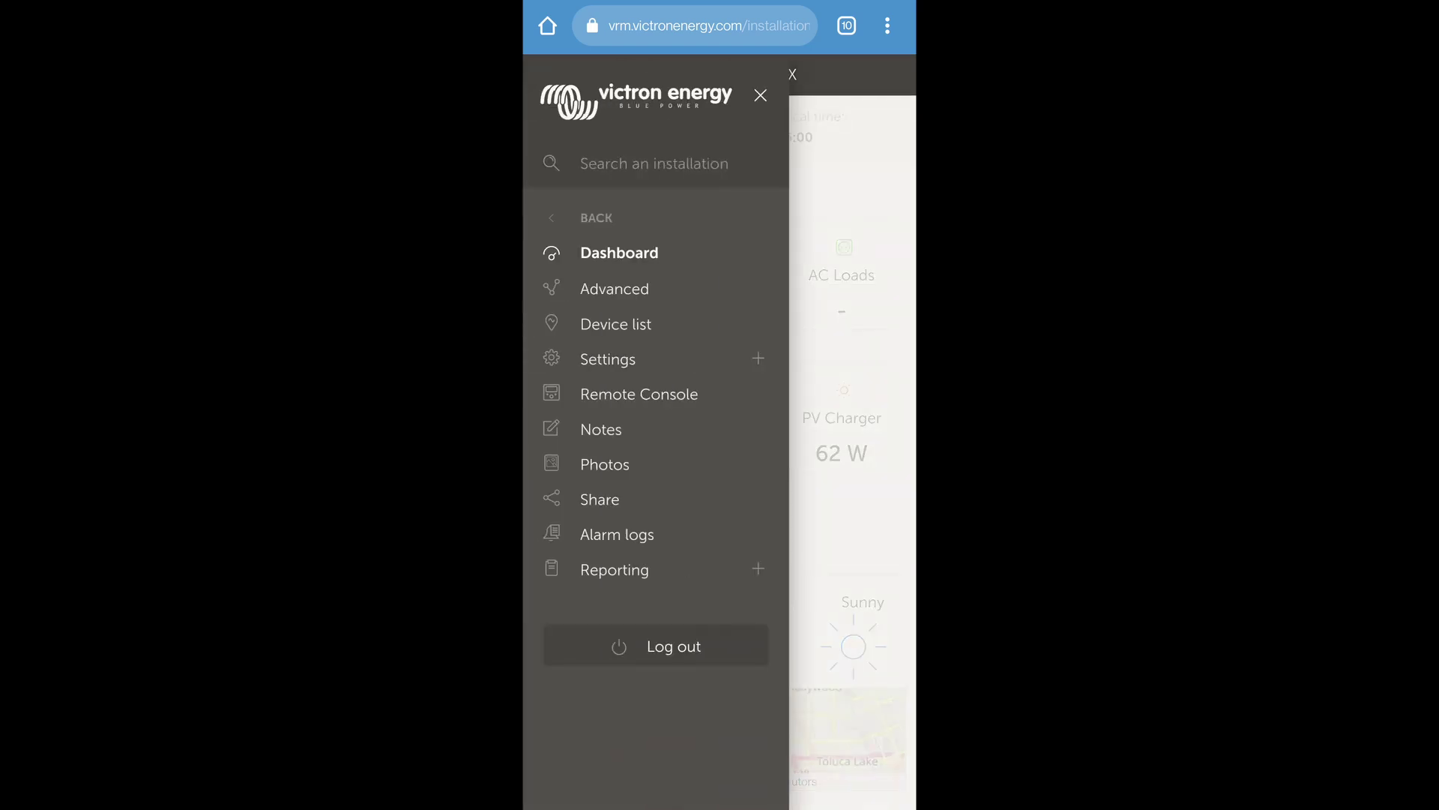